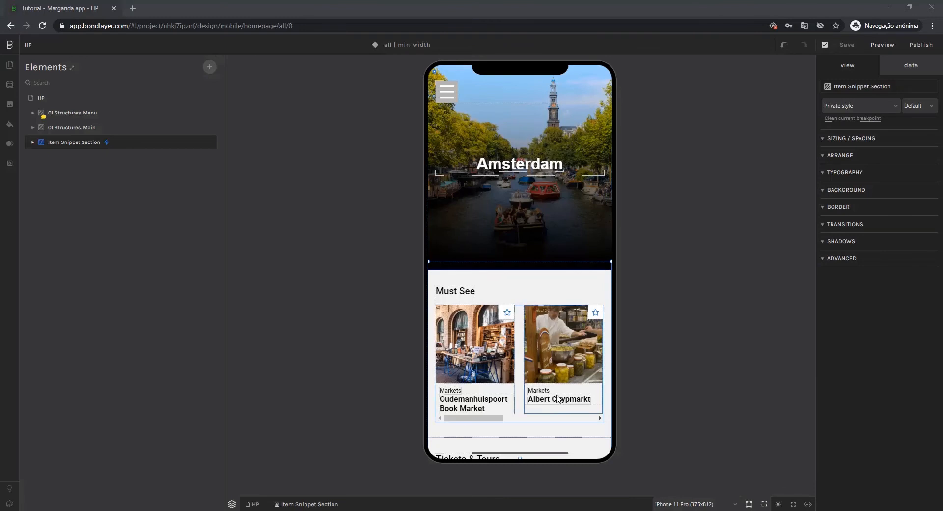
Review the homepage sections in the phone preview, from Must See down to Videos and Near Me.
scroll(512, 185, "down", 4)
scroll(513, 190, "down", 14)
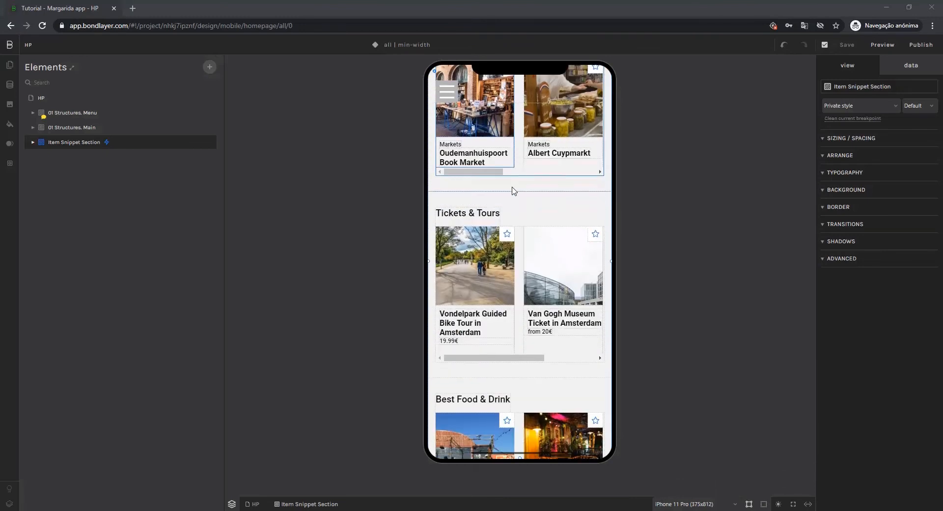
scroll(513, 191, "down", 3)
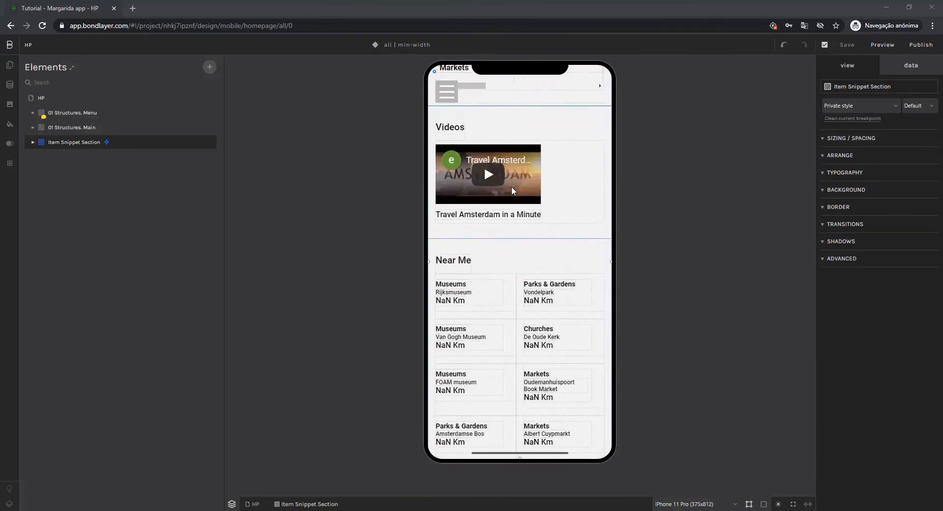
scroll(544, 279, "up", 2)
scroll(544, 279, "up", 6)
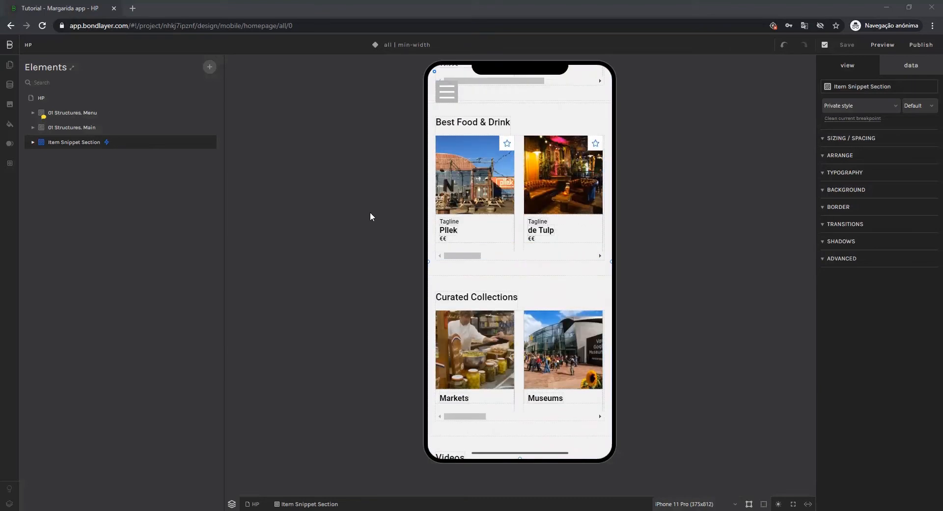
Browse the saved modules in the project library, covering structures, sections, lists, cards and spacers.
left_click(10, 144)
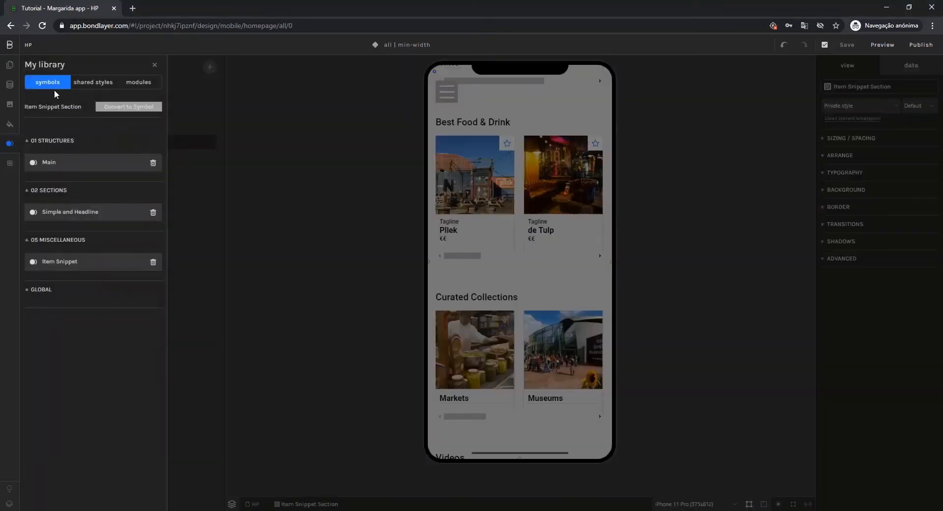
left_click(134, 84)
scroll(91, 172, "down", 7)
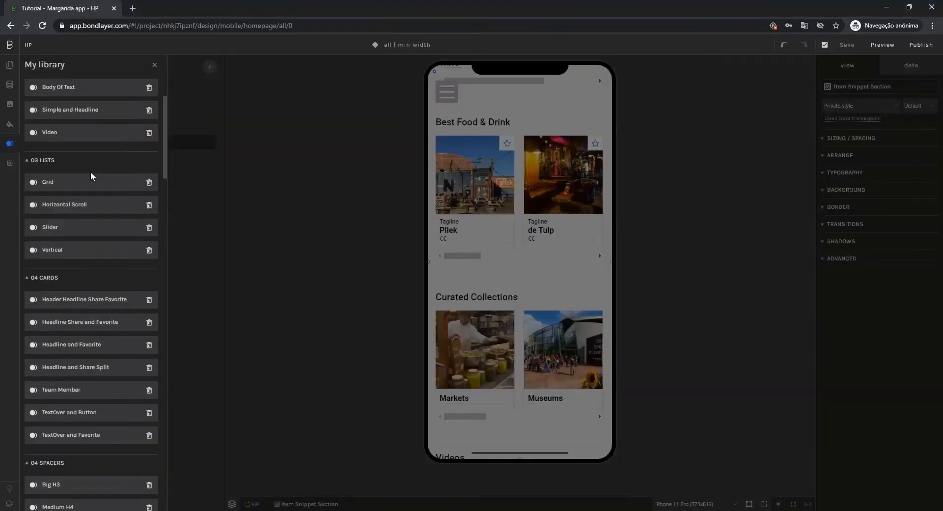
scroll(93, 302, "up", 4)
scroll(87, 255, "up", 5)
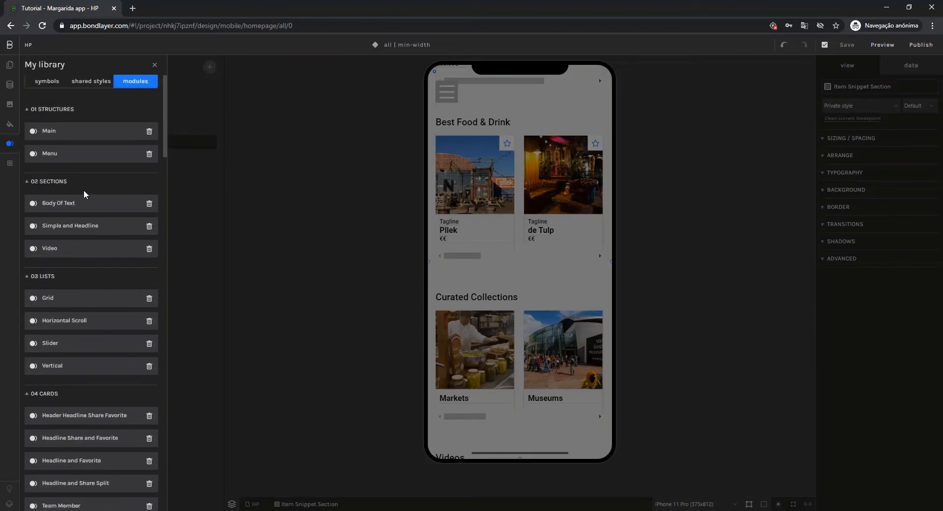
left_click(154, 64)
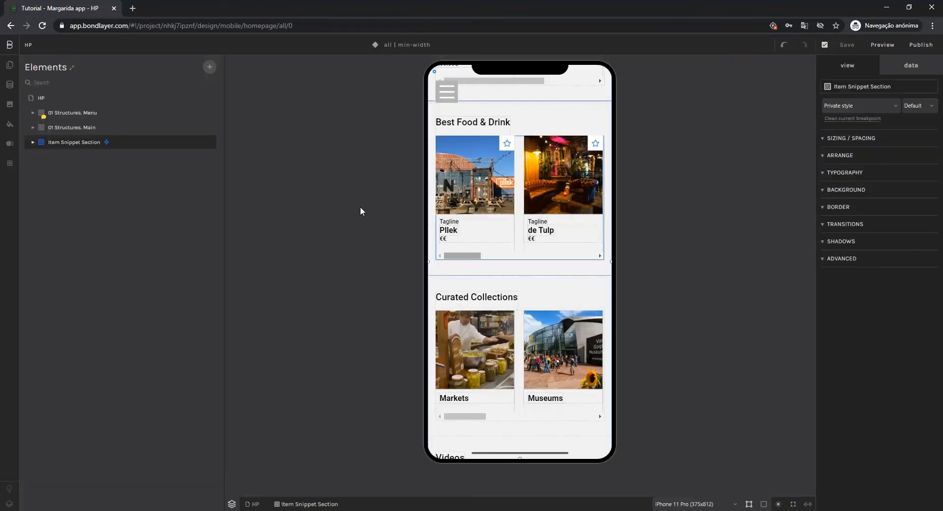
Hide the existing Menu, Main and Item Snippet Section elements on the HP page and collapse them in the element tree.
scroll(505, 312, "down", 4)
scroll(574, 339, "up", 10)
scroll(575, 329, "up", 2)
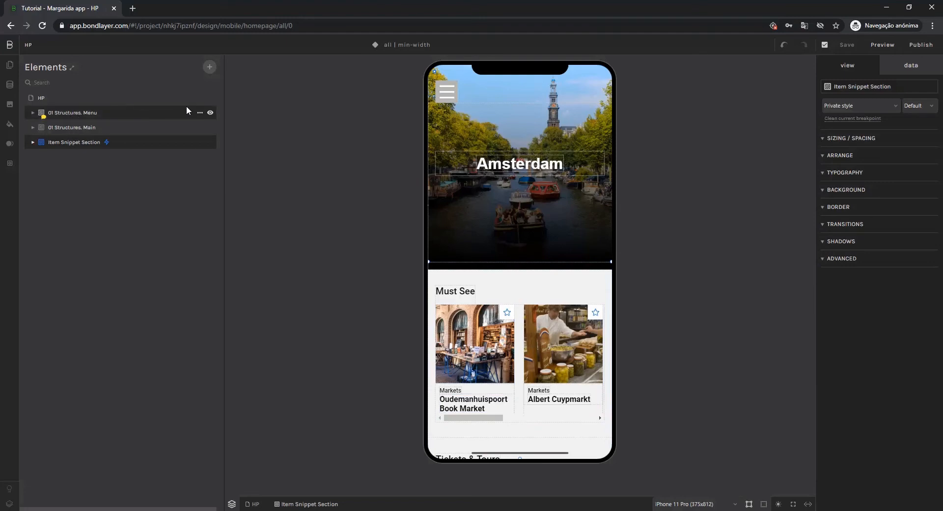
left_click(120, 113)
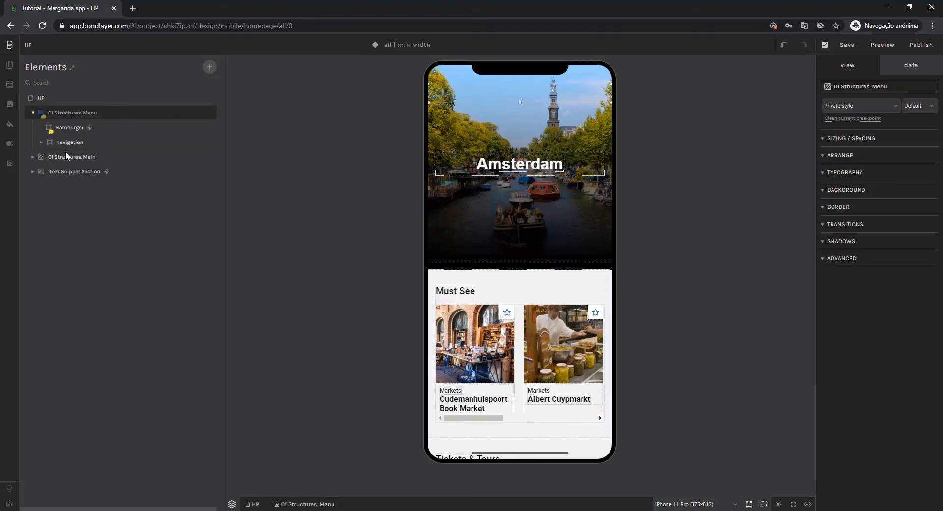
left_click(211, 158)
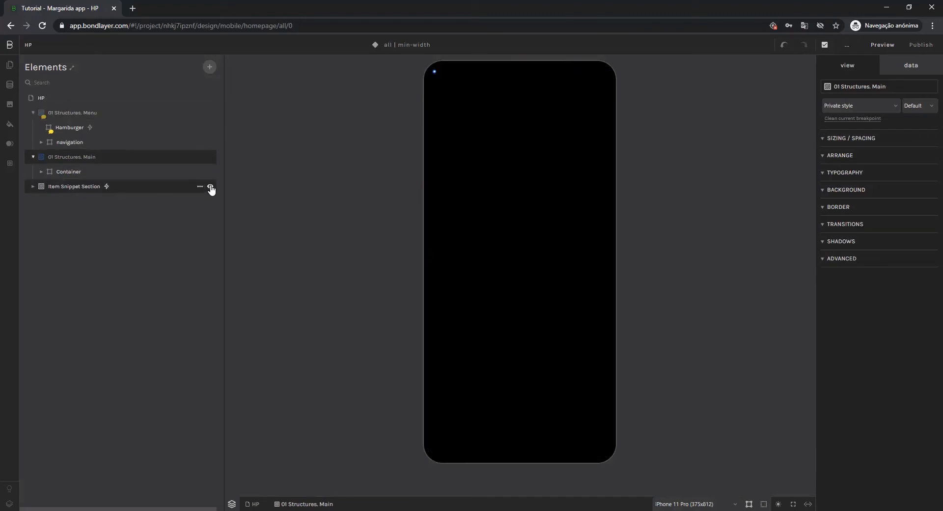
left_click(210, 187)
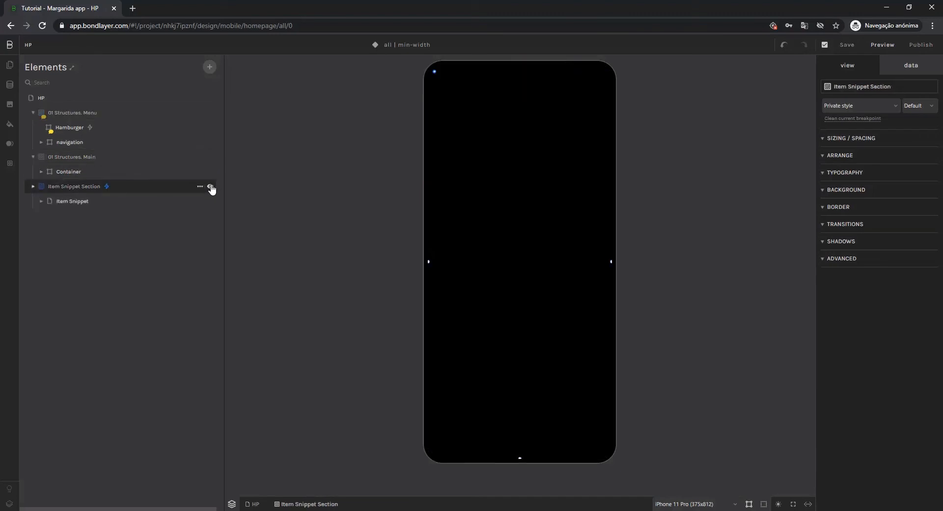
left_click(33, 186)
left_click(33, 157)
left_click(33, 113)
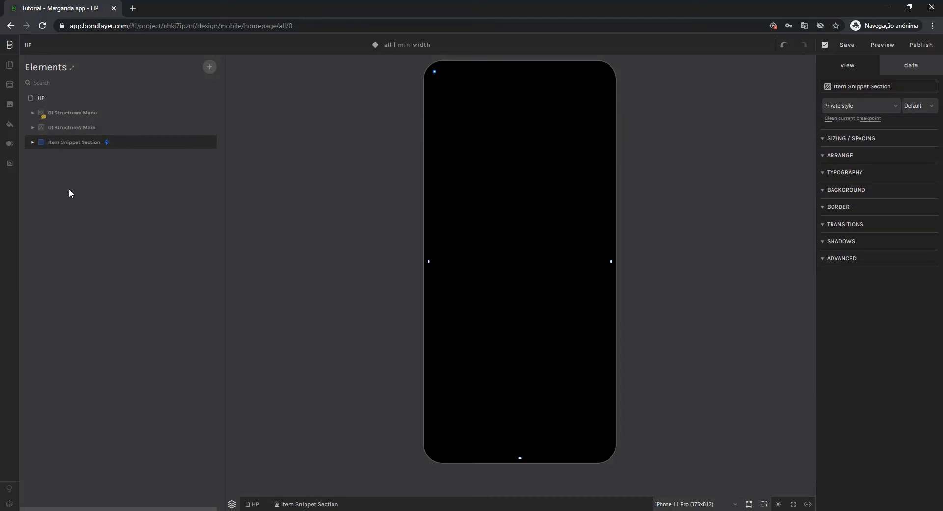
Add the Menu module from 01 Structures to the HP page and collapse it in the element tree.
left_click(48, 98)
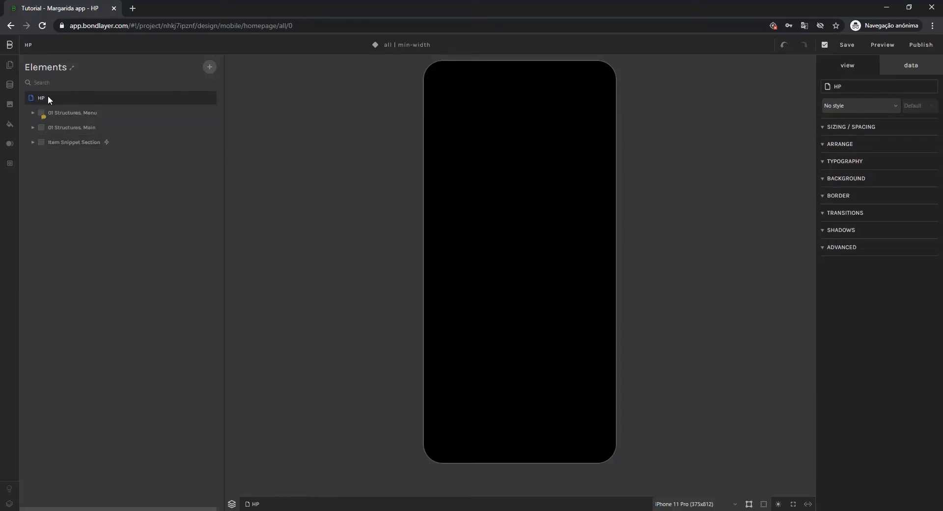
left_click(209, 67)
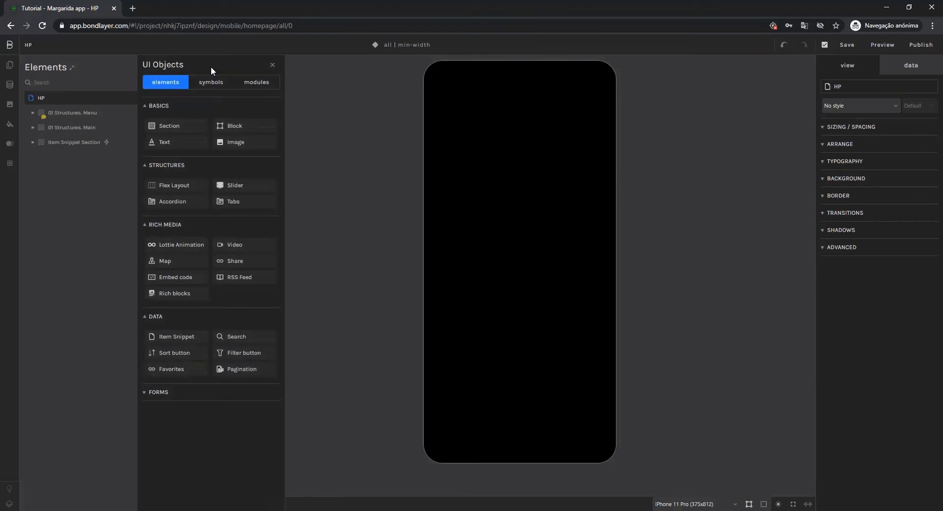
left_click(248, 84)
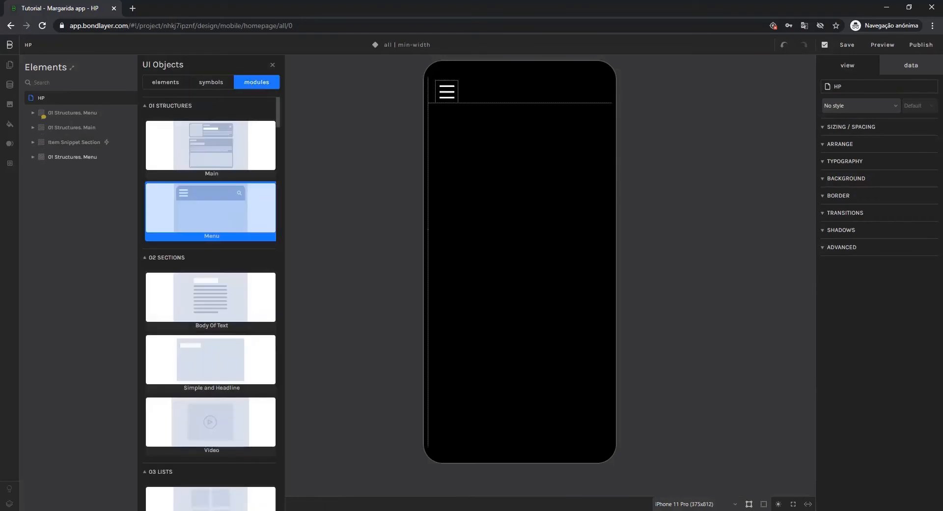
left_click(212, 211)
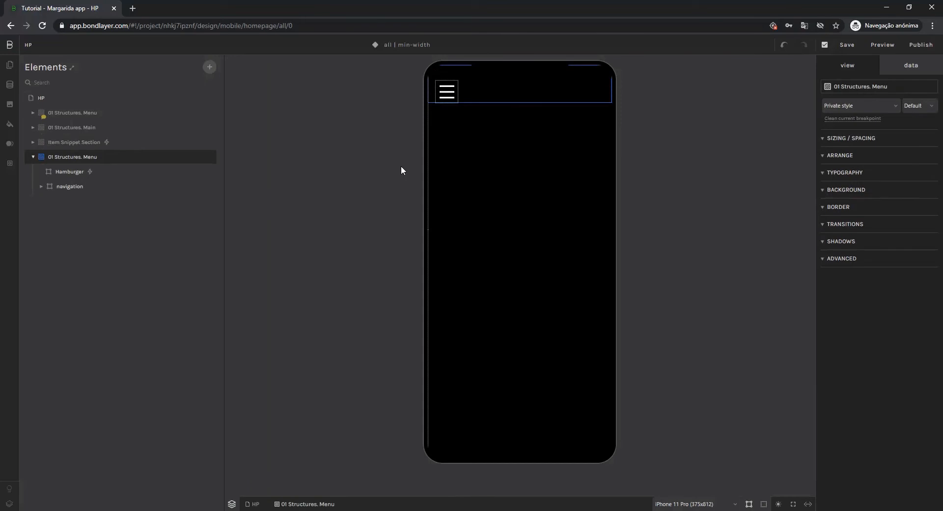
left_click(33, 157)
Add the Main module from 01 Structures to the HP page and collapse it in the element tree.
left_click(37, 96)
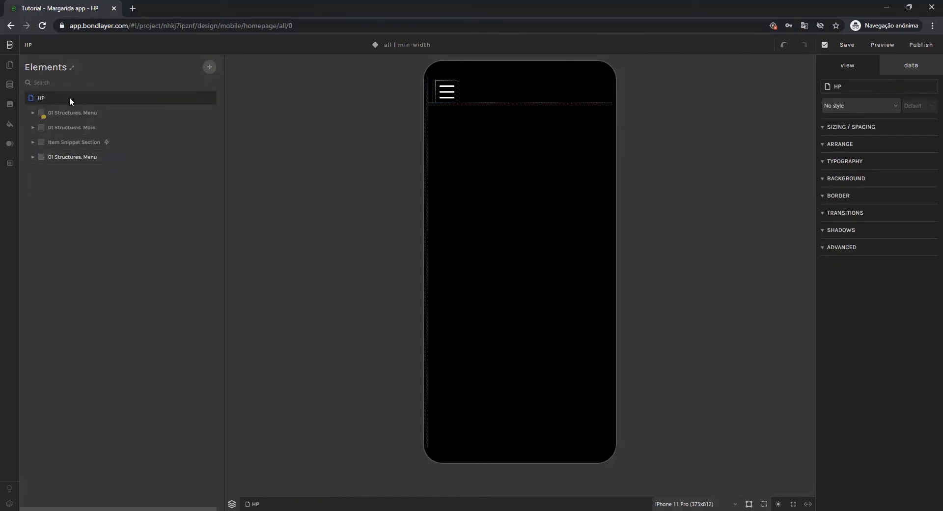
left_click(209, 66)
left_click(253, 83)
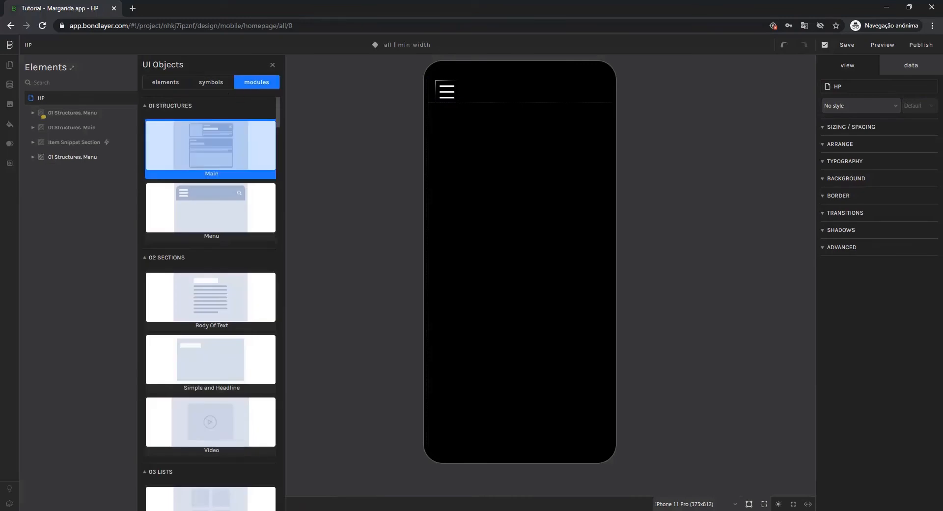
left_click(211, 148)
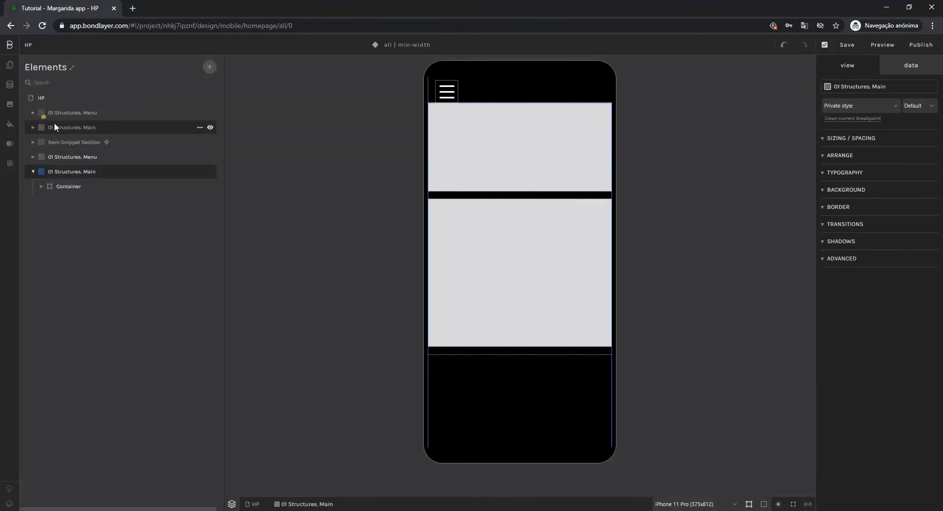
left_click(33, 172)
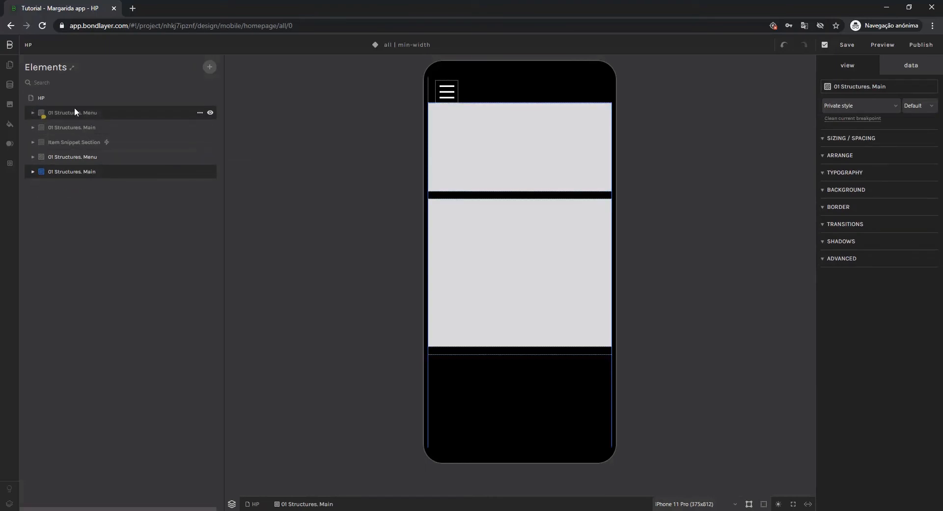
Add the Item Snippet module from 05 Miscellaneous to the HP page and collapse it in the element tree.
left_click(35, 98)
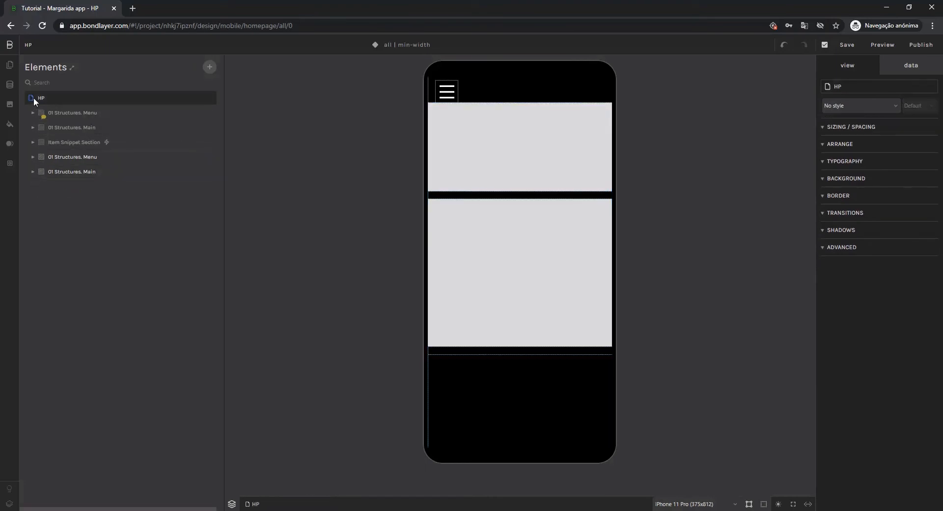
left_click(209, 66)
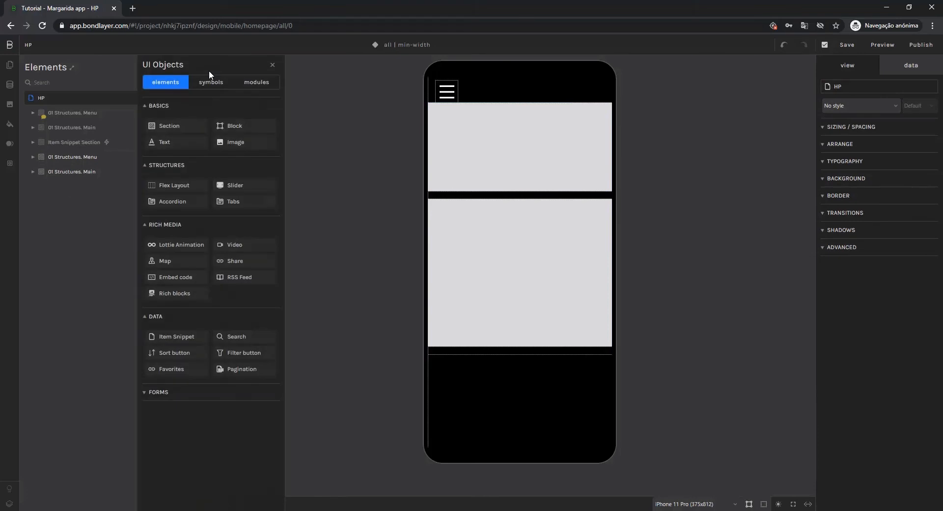
left_click(266, 84)
left_click(194, 105)
left_click(180, 124)
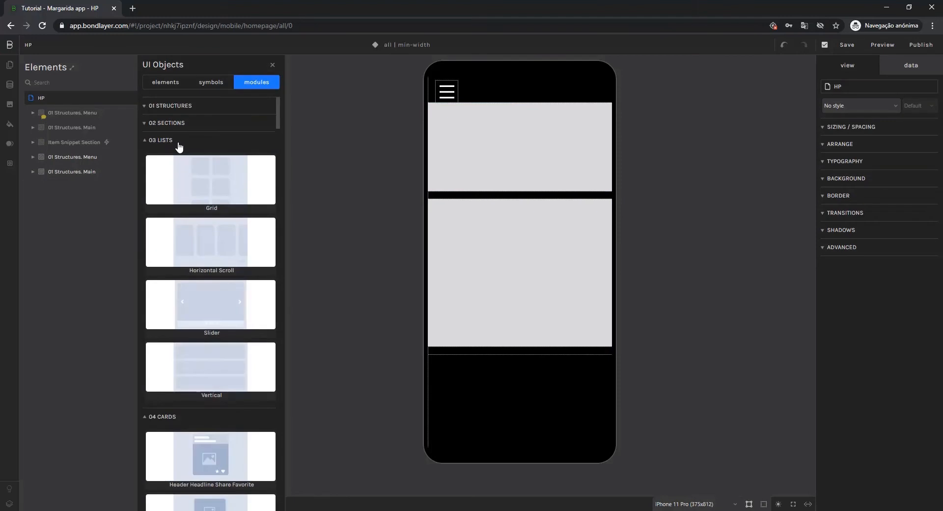
left_click(179, 145)
left_click(175, 160)
left_click(173, 177)
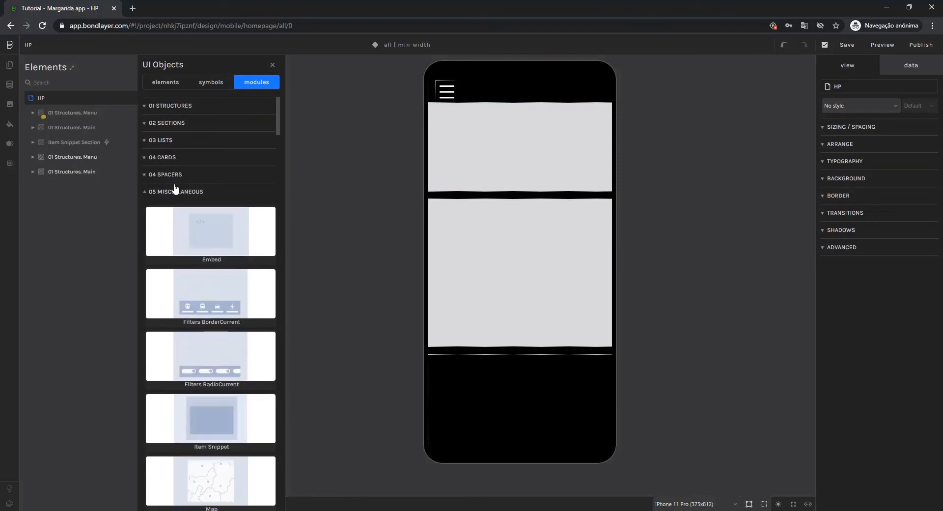
scroll(212, 231, "down", 2)
left_click(211, 324)
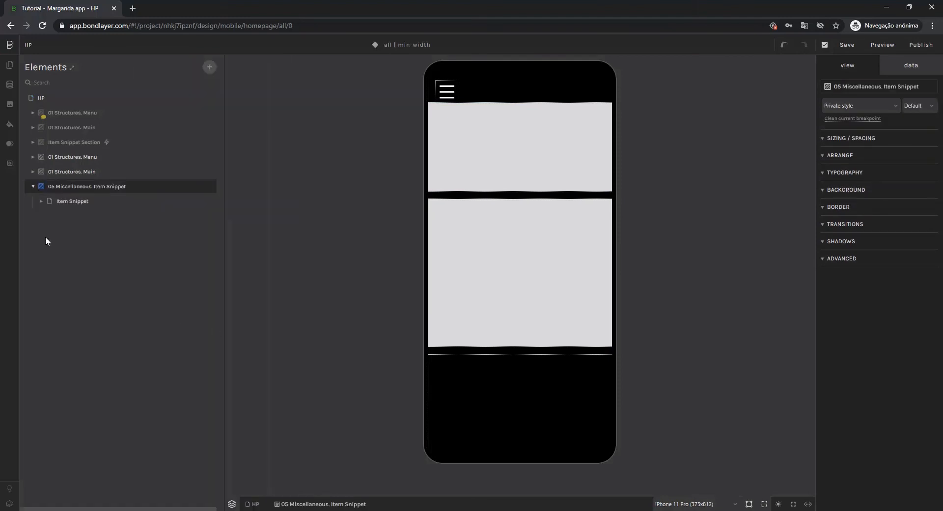
left_click(33, 186)
Compare the original Main structure's Header with the new one, and delete the placeholder block inside the new Header.
left_click(33, 172)
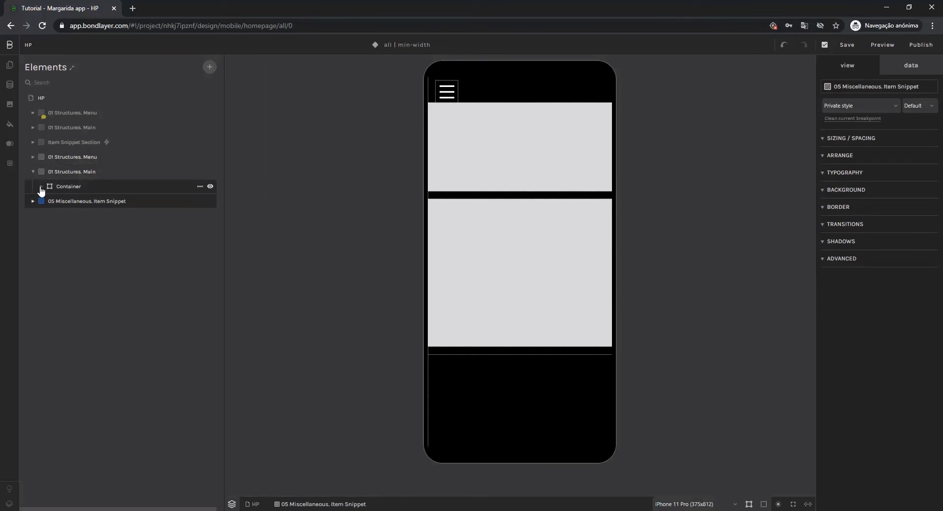
left_click(42, 187)
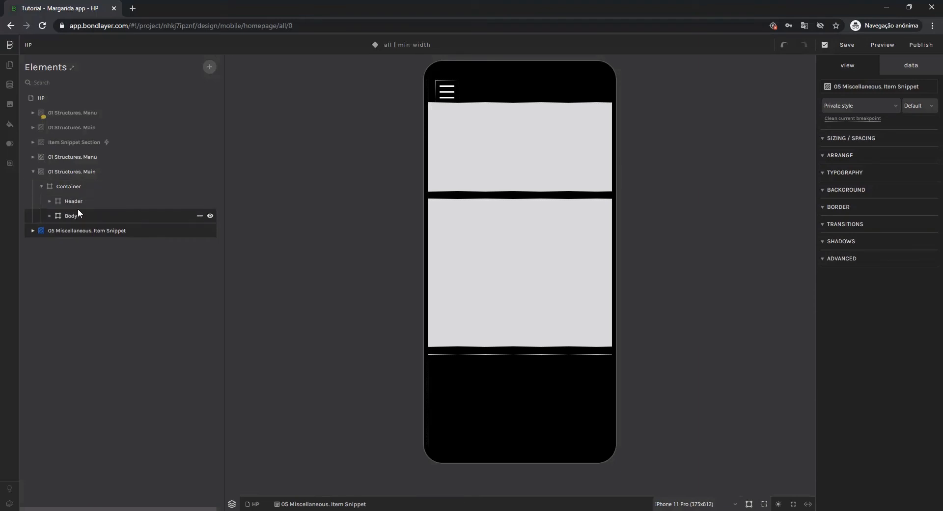
left_click(33, 127)
left_click(41, 142)
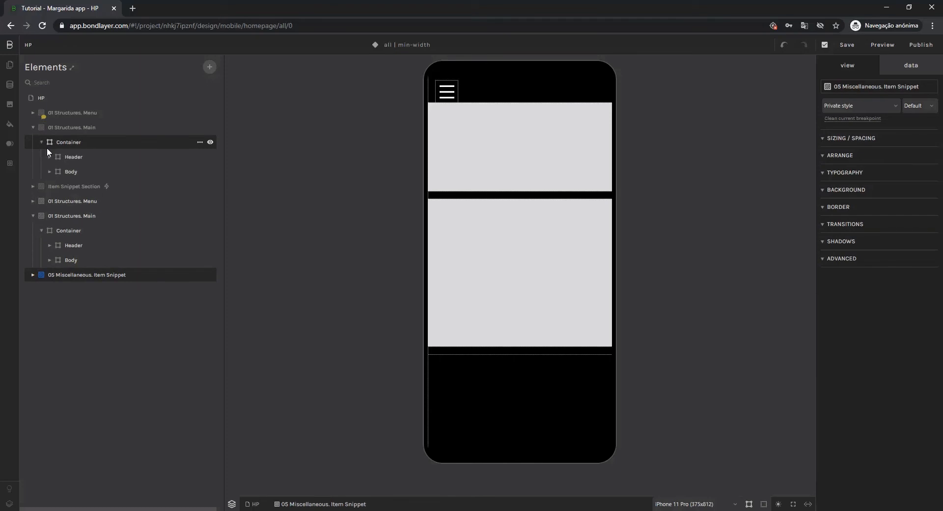
left_click(50, 158)
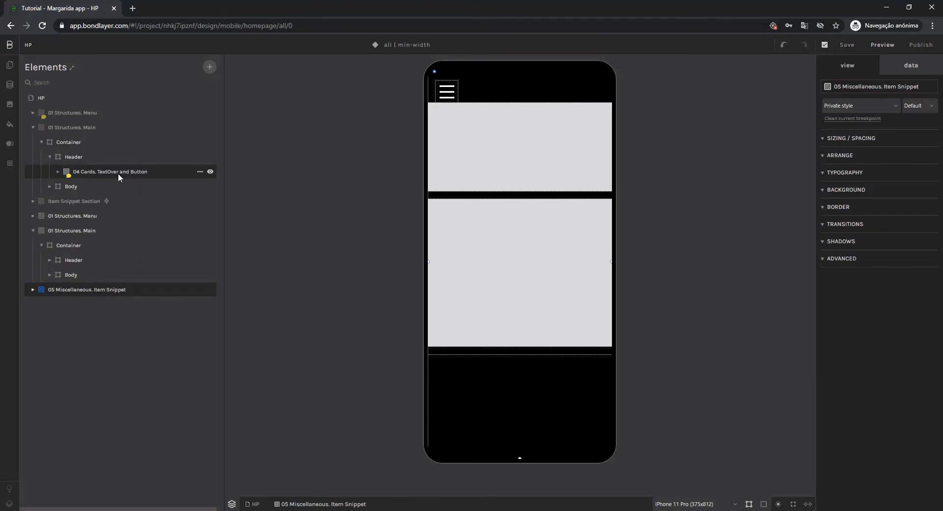
left_click(87, 258)
left_click(90, 273)
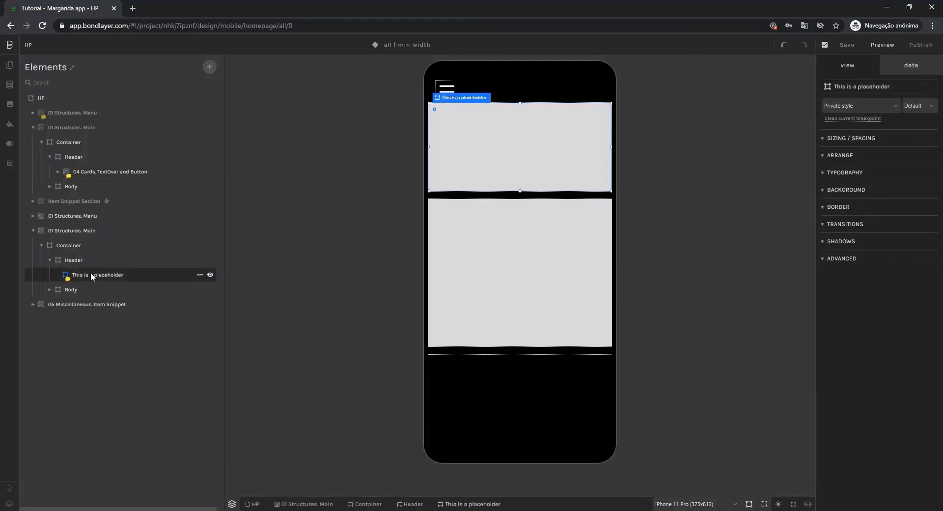
key("Delete")
Add the TextOver and Button module from 04 Cards to the new Main structure's Header and collapse it in the element tree.
left_click(75, 261)
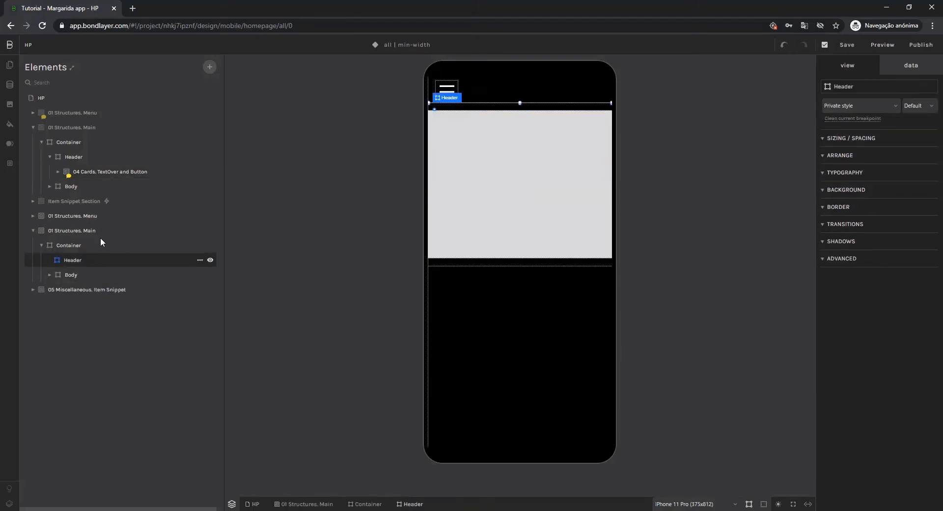
left_click(210, 67)
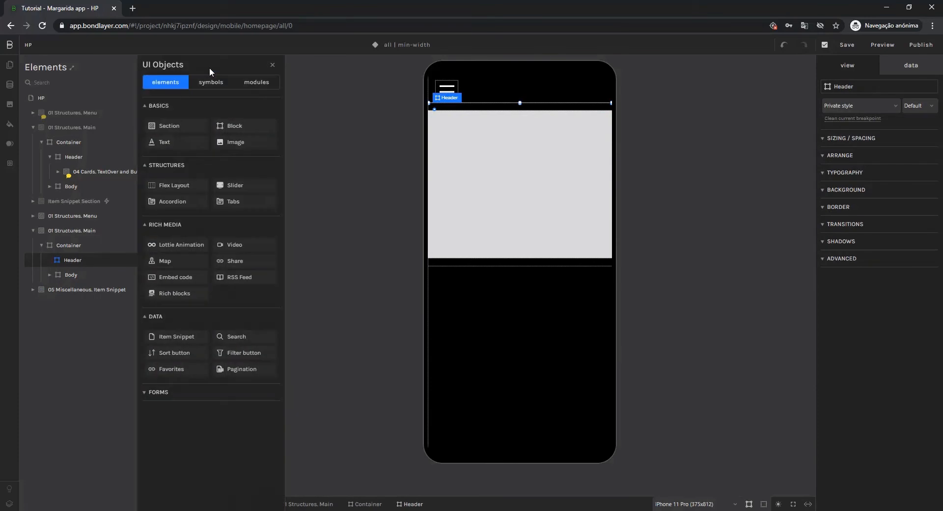
left_click(252, 83)
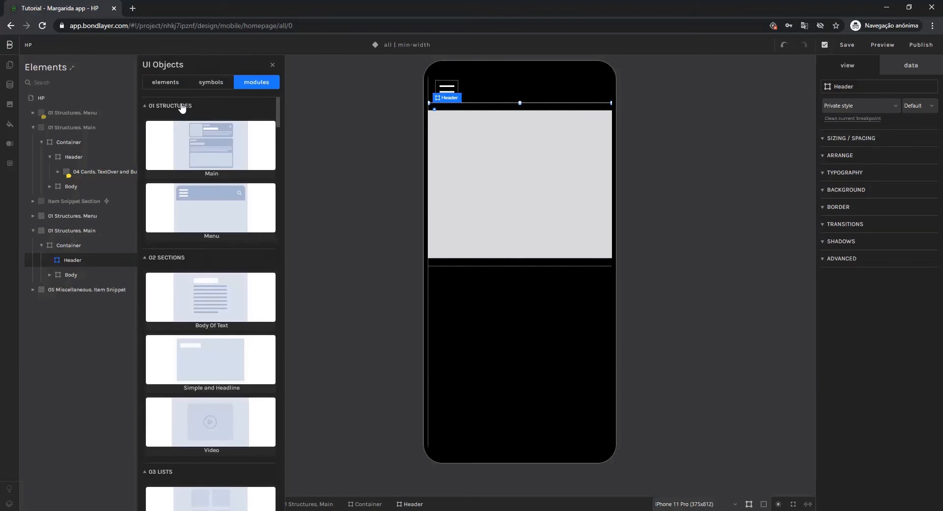
left_click(180, 108)
left_click(179, 124)
left_click(177, 141)
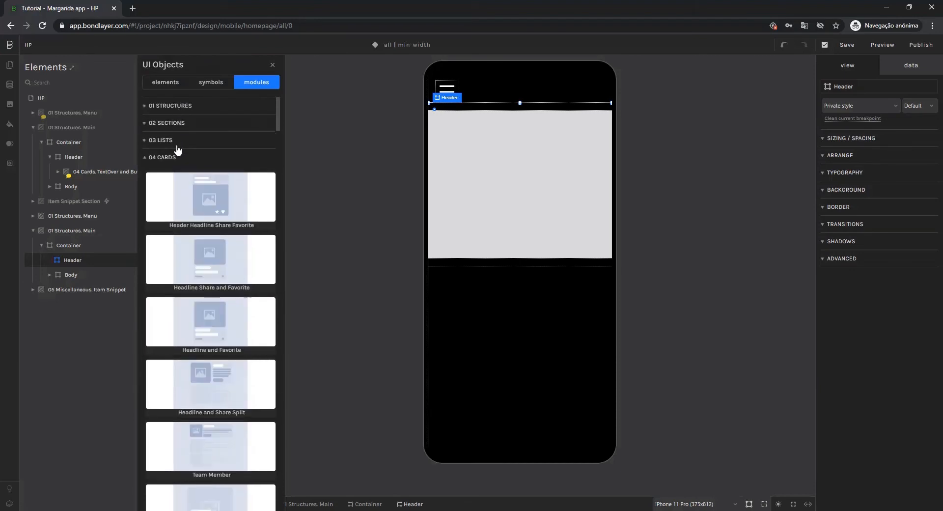
scroll(202, 236, "down", 3)
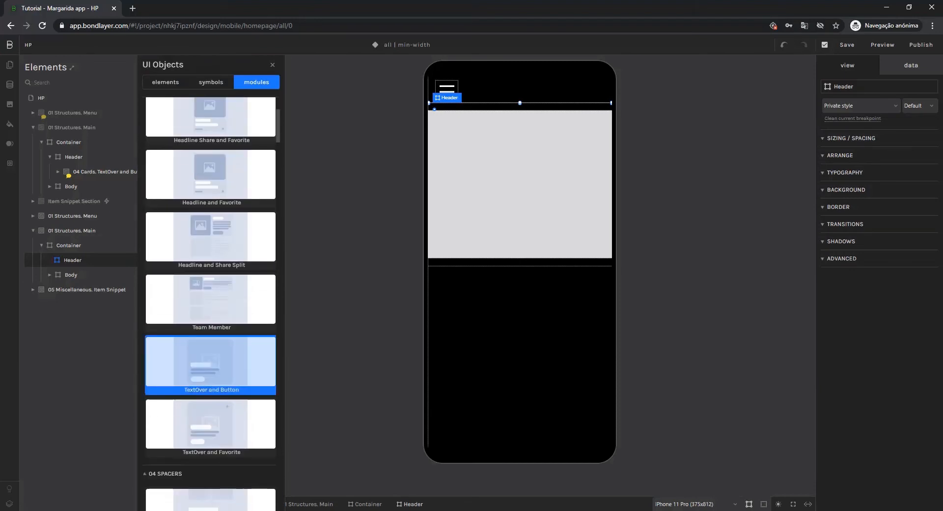
left_click(211, 363)
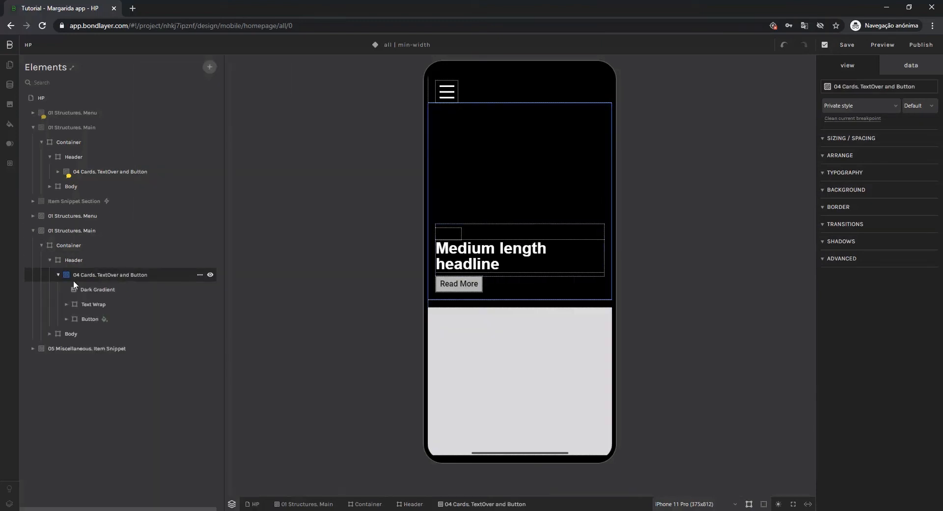
left_click(58, 275)
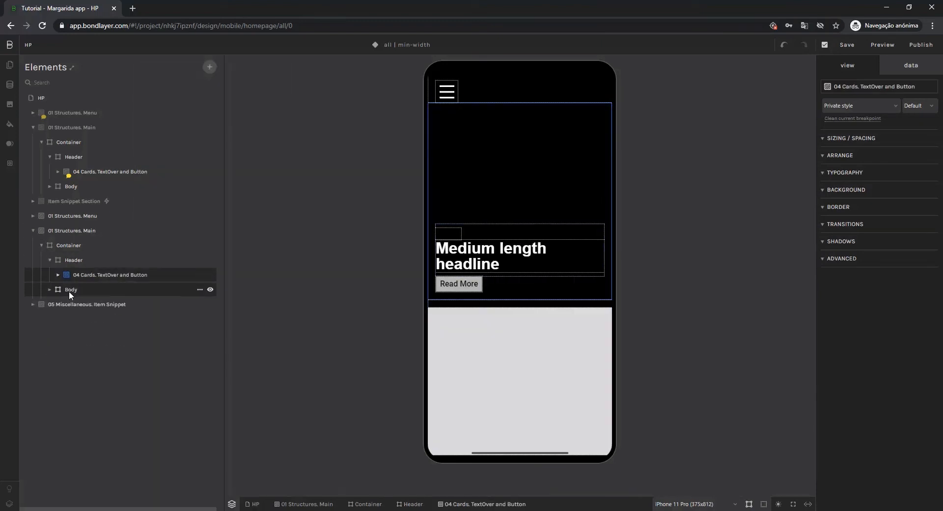
Compare the original Main structure's Body with the new one, and delete the placeholder block inside the new Body.
left_click(69, 291)
left_click(49, 187)
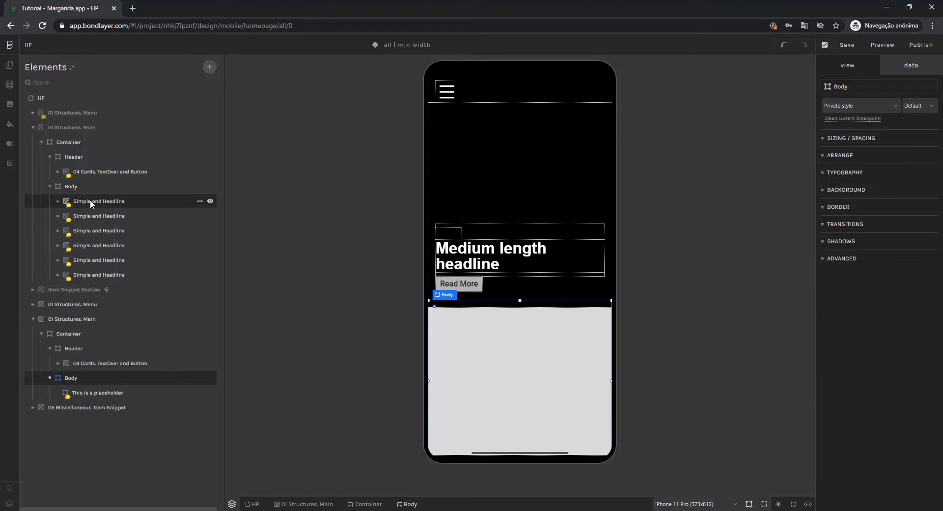
left_click(90, 392)
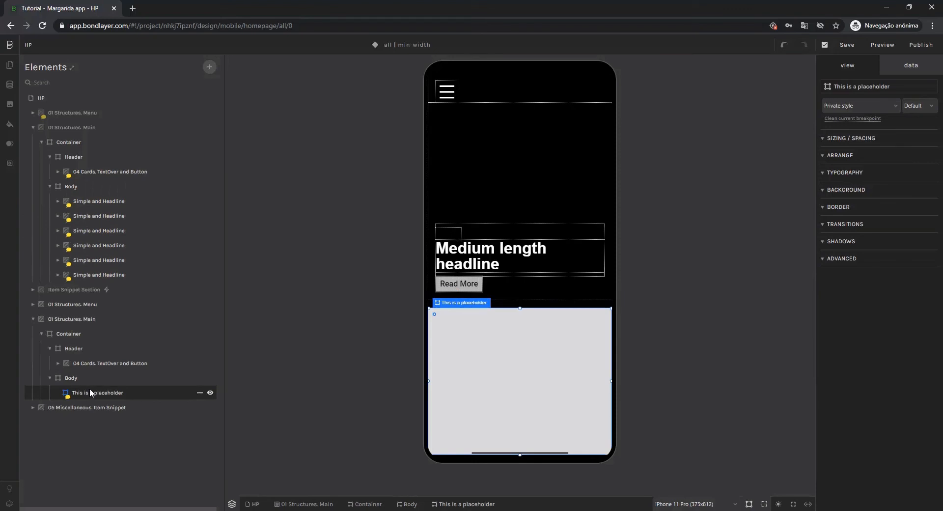
key("Delete")
Add the Simple and Headline module from 02 Sections to the new Main structure's Body.
left_click(67, 378)
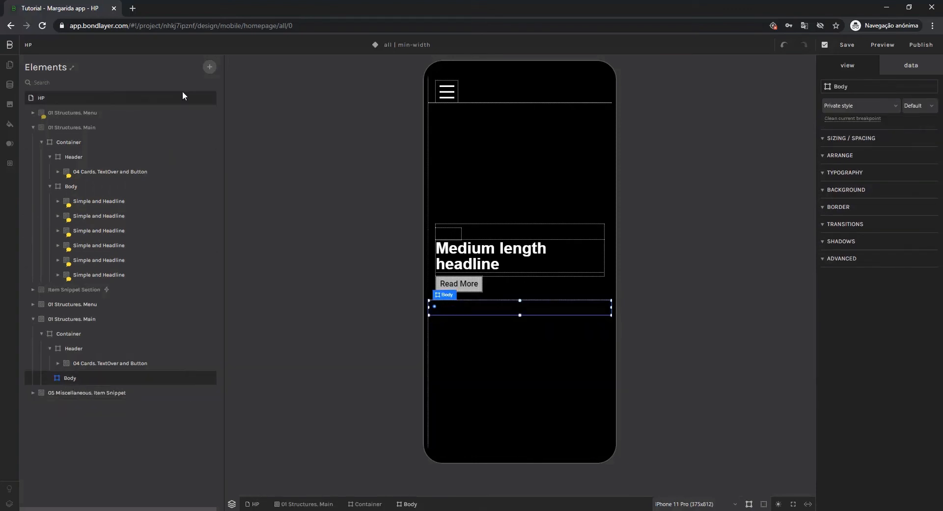
left_click(209, 66)
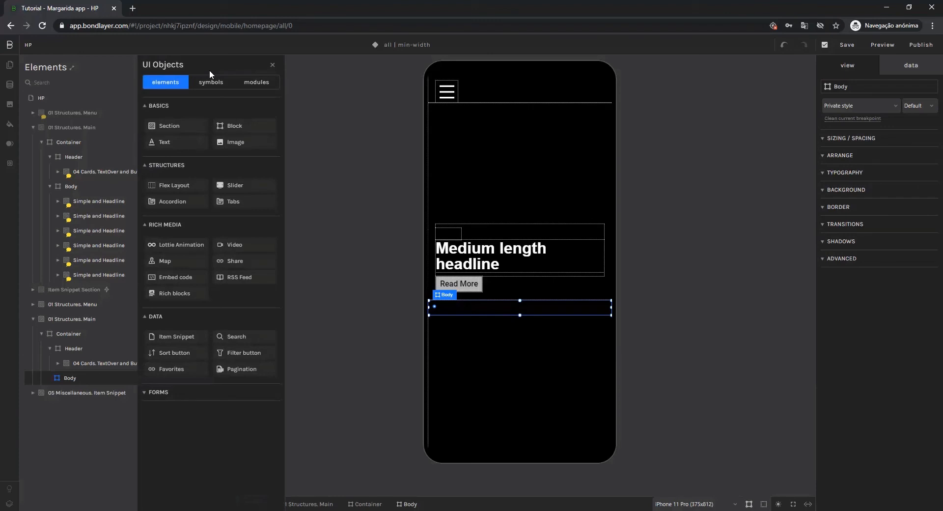
left_click(256, 82)
left_click(190, 105)
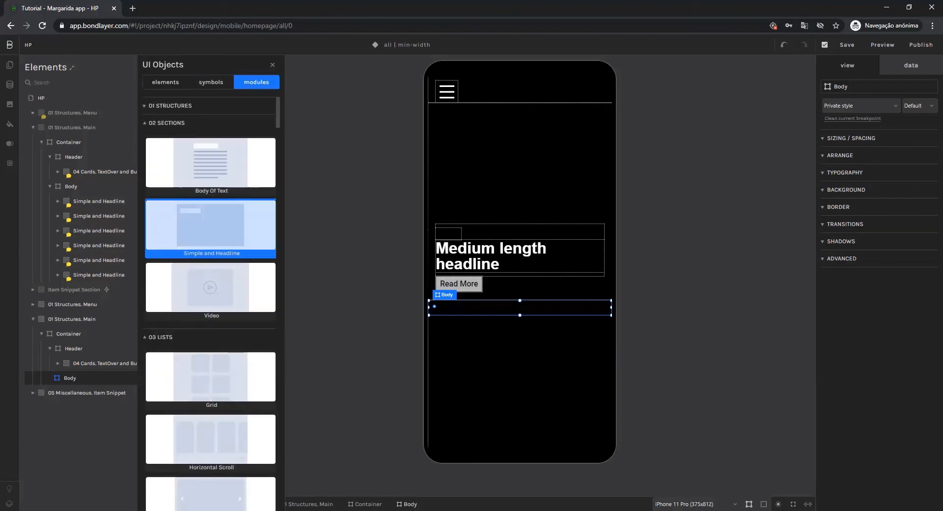
left_click(213, 238)
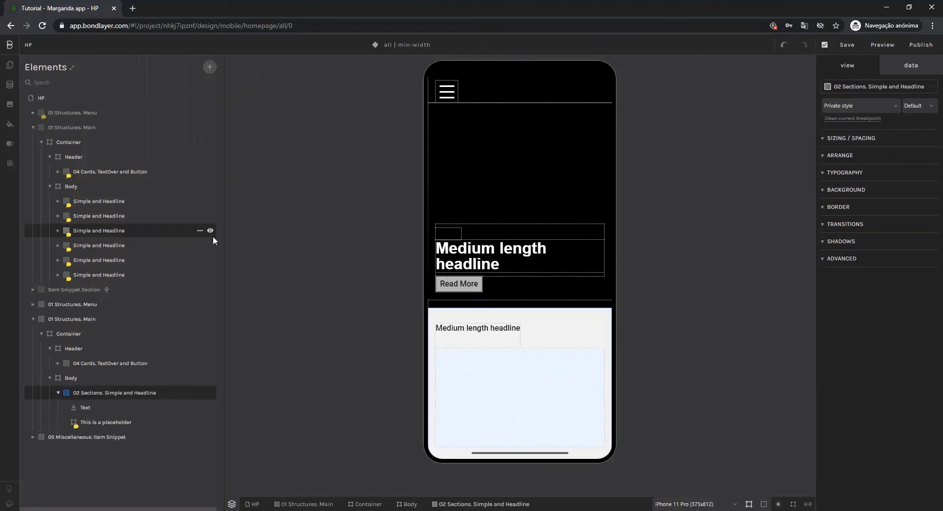
Delete the placeholder inside the new Simple and Headline section, and expand the first Simple and Headline section in the original Body.
left_click(135, 419)
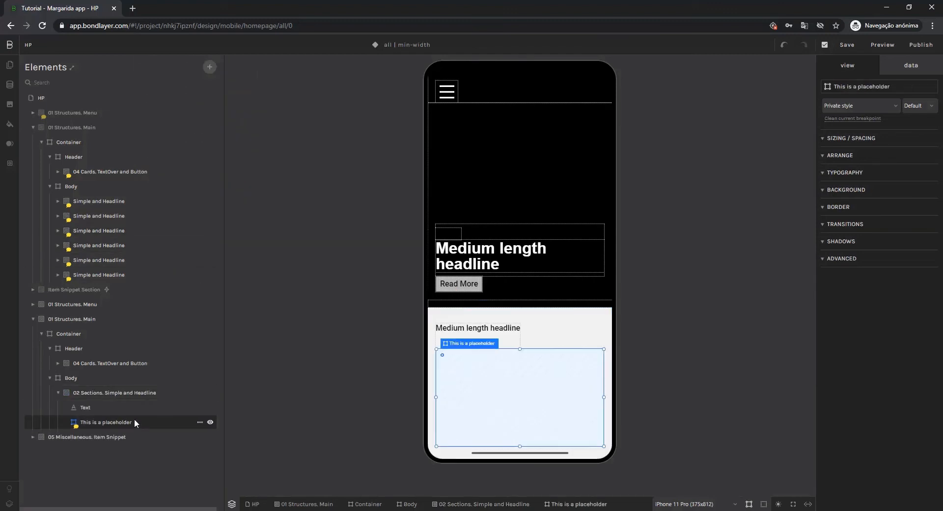
key("Delete")
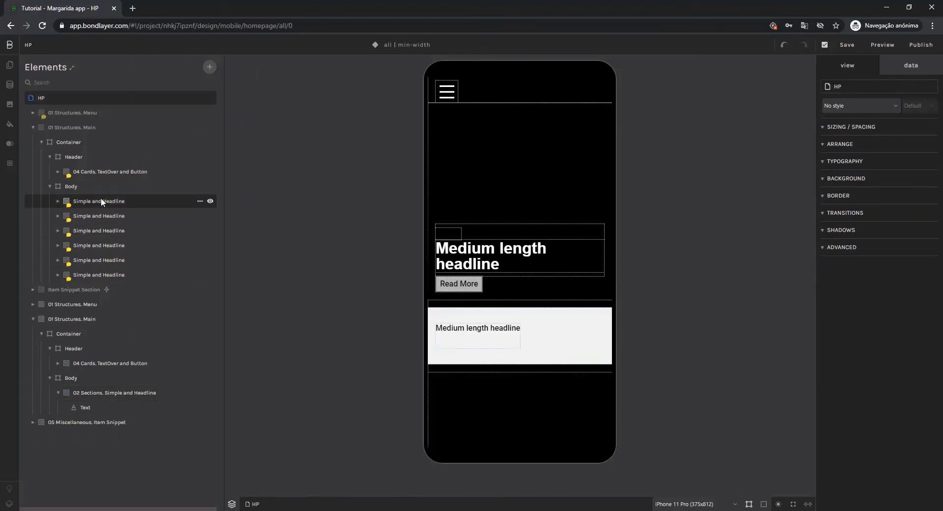
left_click(58, 201)
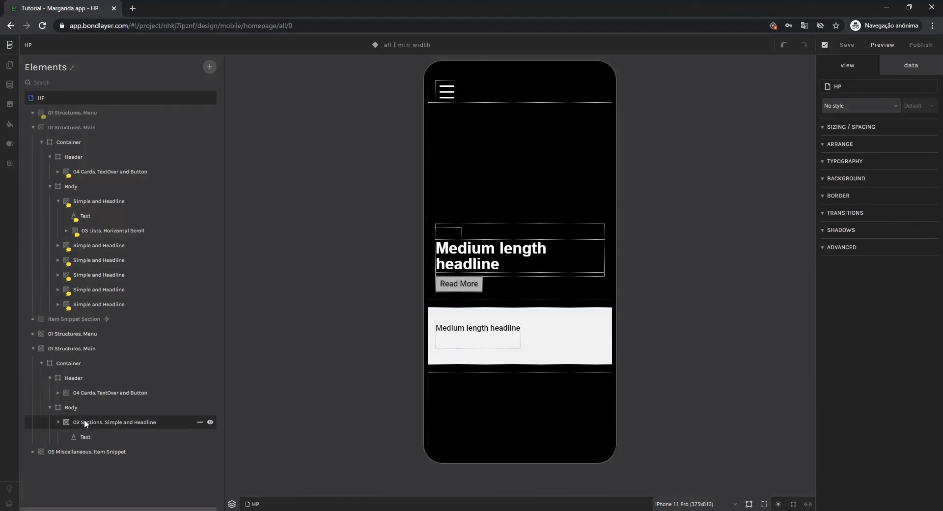
Add the Horizontal Scroll module from 03 Lists to the new Simple and Headline section.
left_click(126, 424)
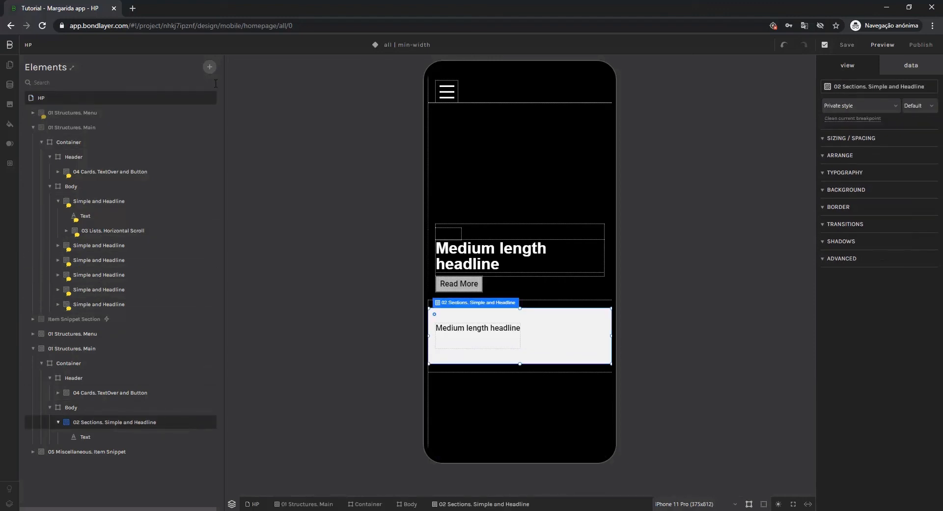
left_click(211, 68)
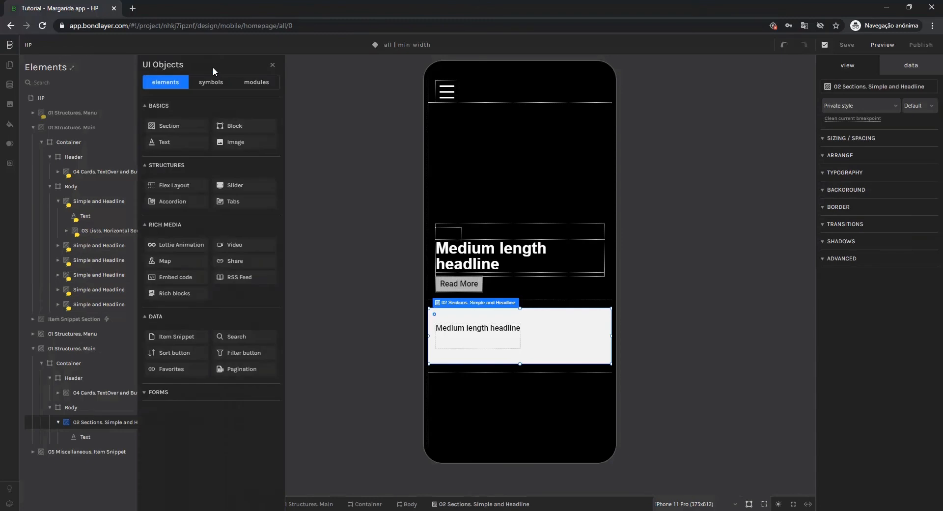
left_click(256, 82)
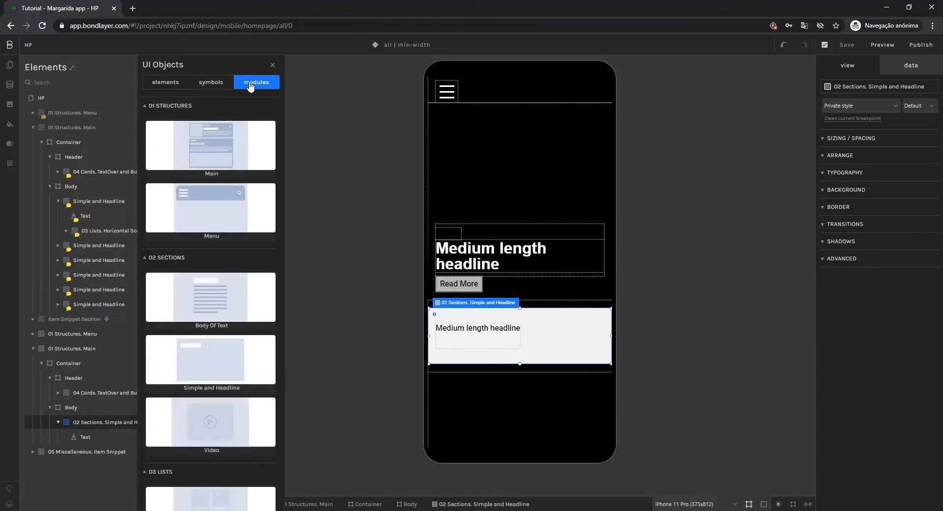
left_click(169, 108)
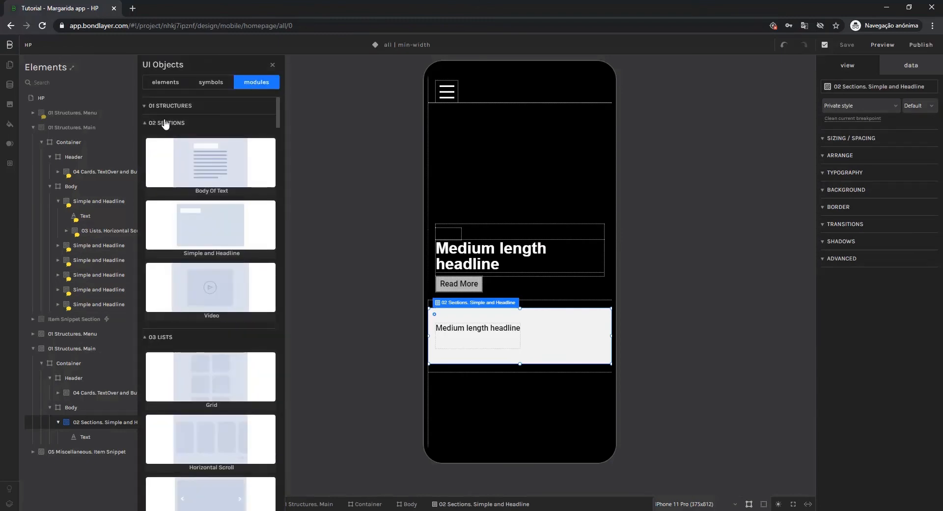
left_click(165, 123)
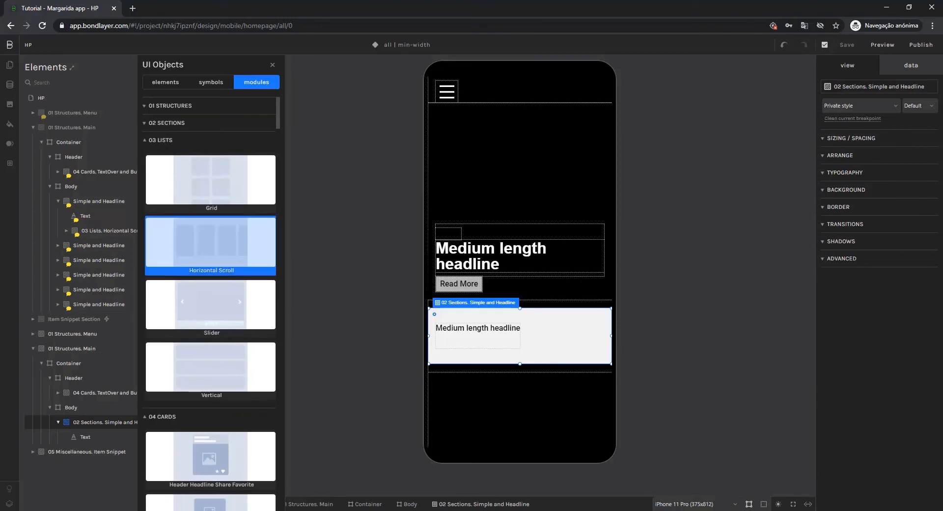
left_click(216, 242)
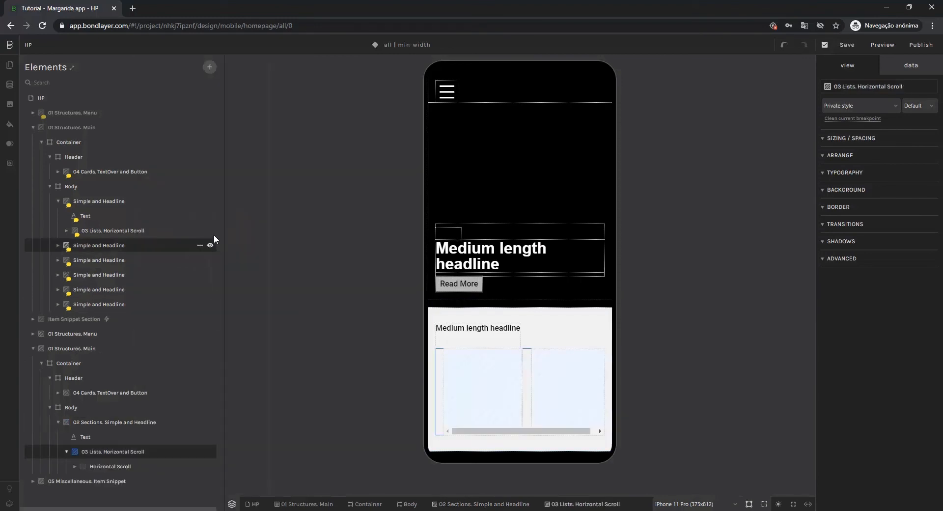
Expand the original Horizontal Scroll list down to its card for reference, and delete the second Flex Item from the new list.
left_click(66, 231)
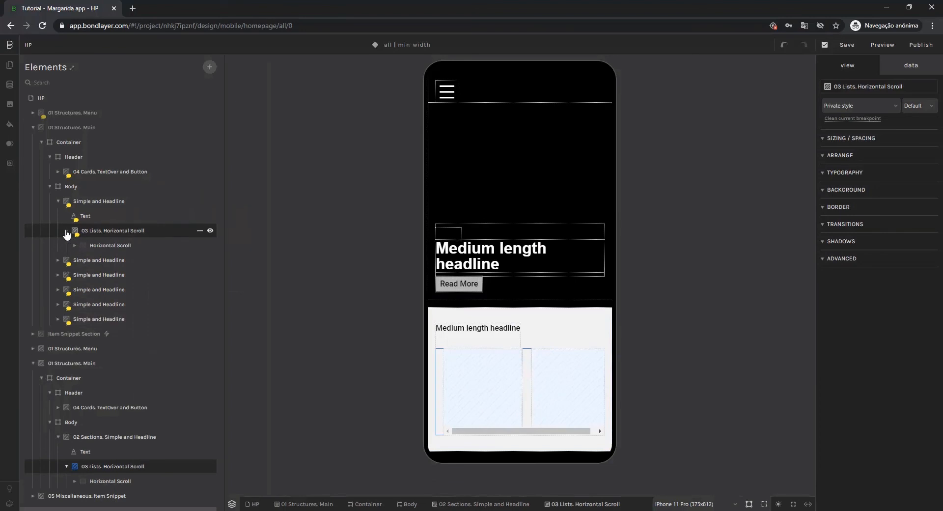
left_click(75, 246)
left_click(83, 260)
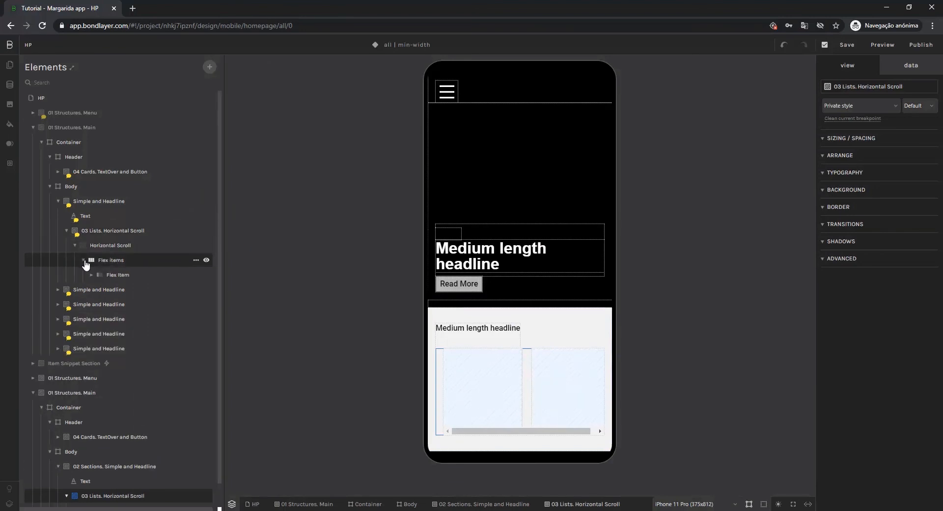
left_click(91, 274)
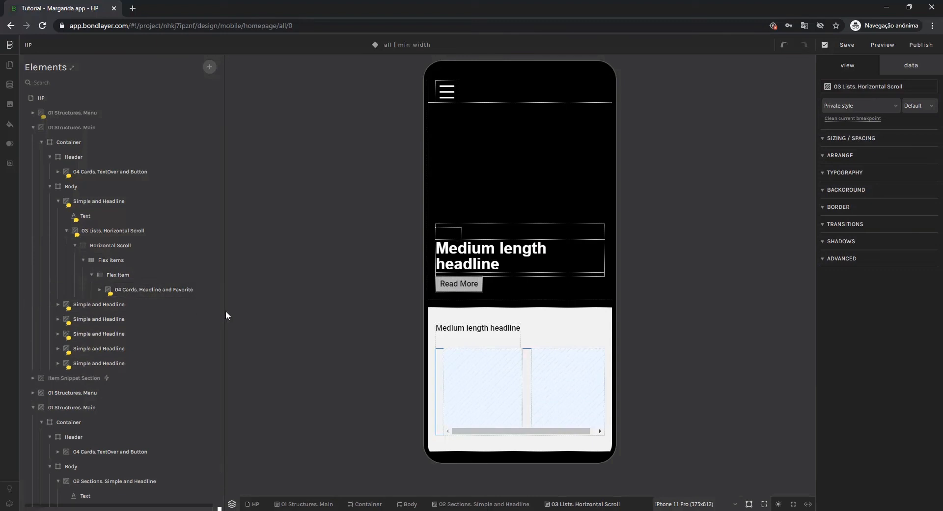
scroll(149, 391, "down", 1)
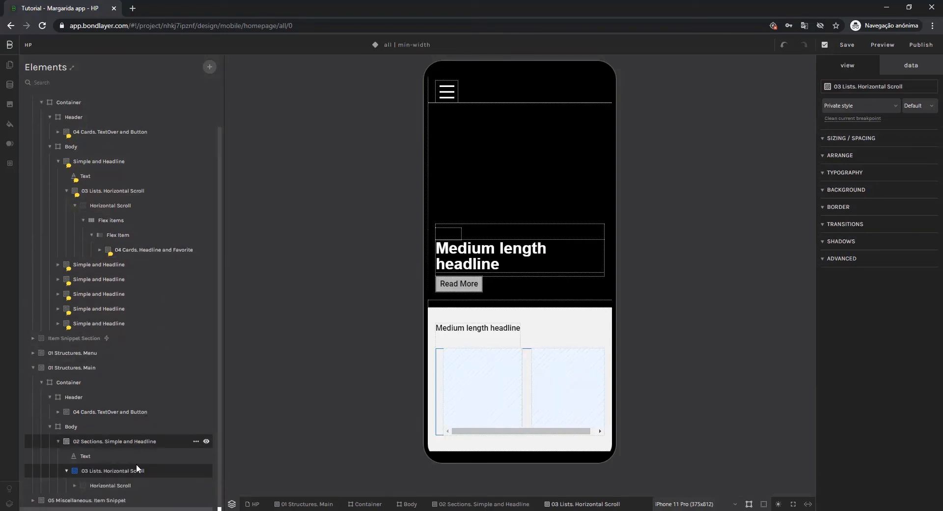
left_click(125, 485)
left_click(122, 484)
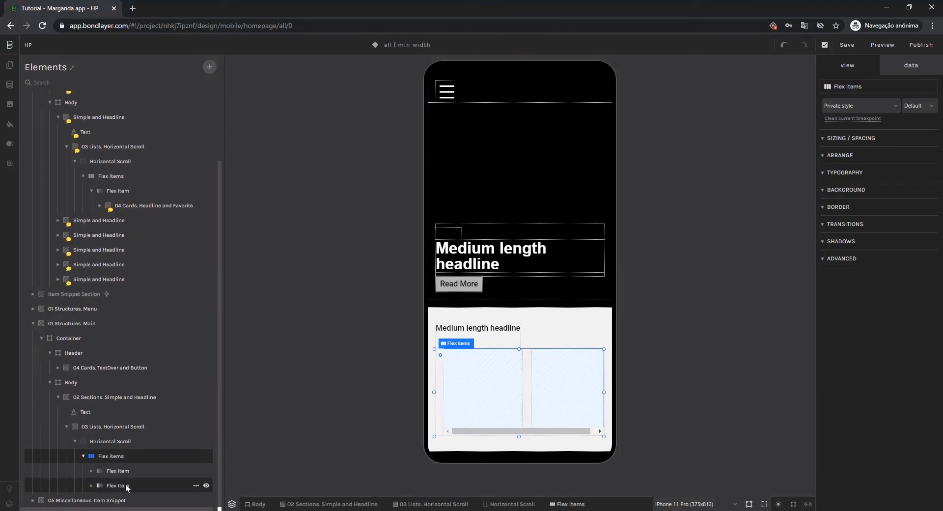
left_click(124, 485)
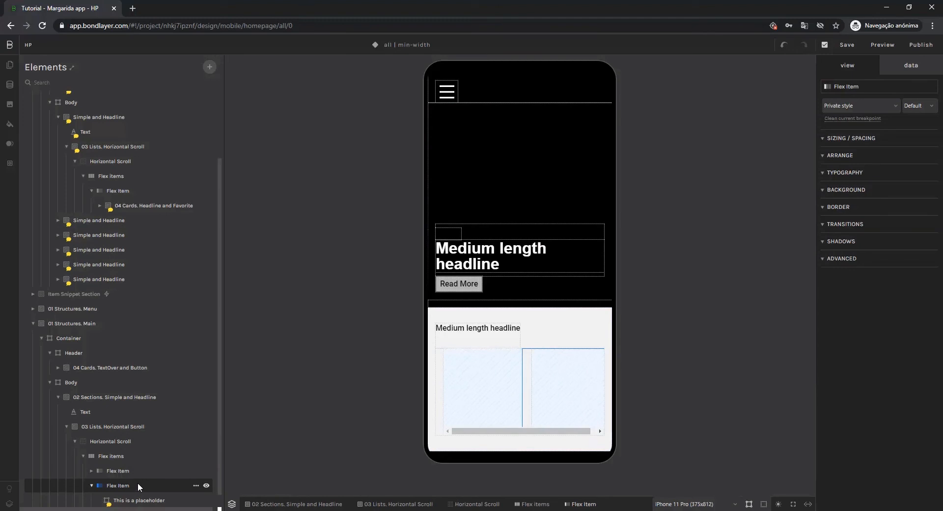
key("Delete")
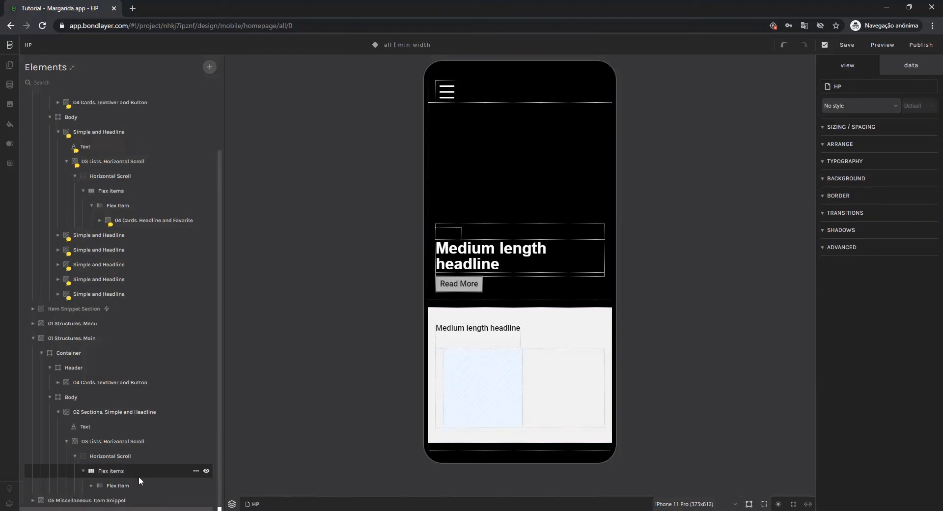
Delete the placeholder block inside the remaining Flex Item of the new Horizontal Scroll list.
left_click(91, 486)
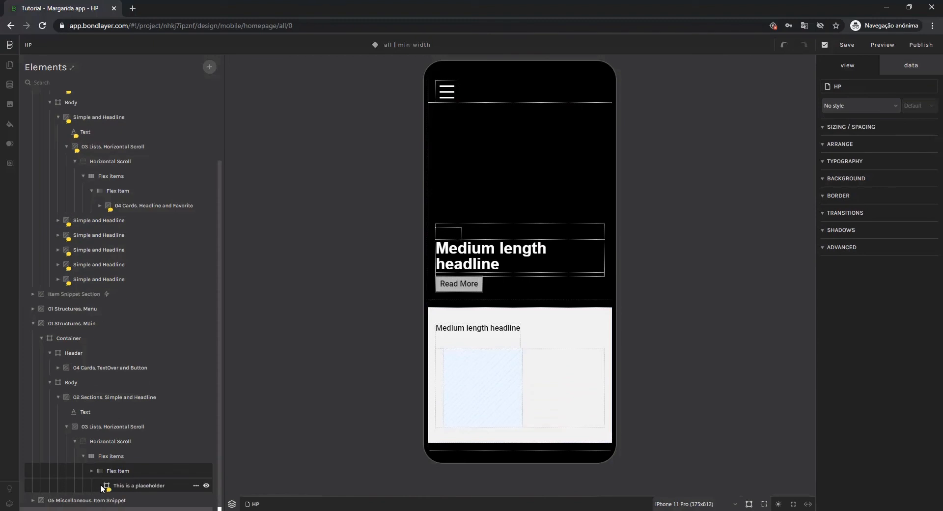
left_click(143, 484)
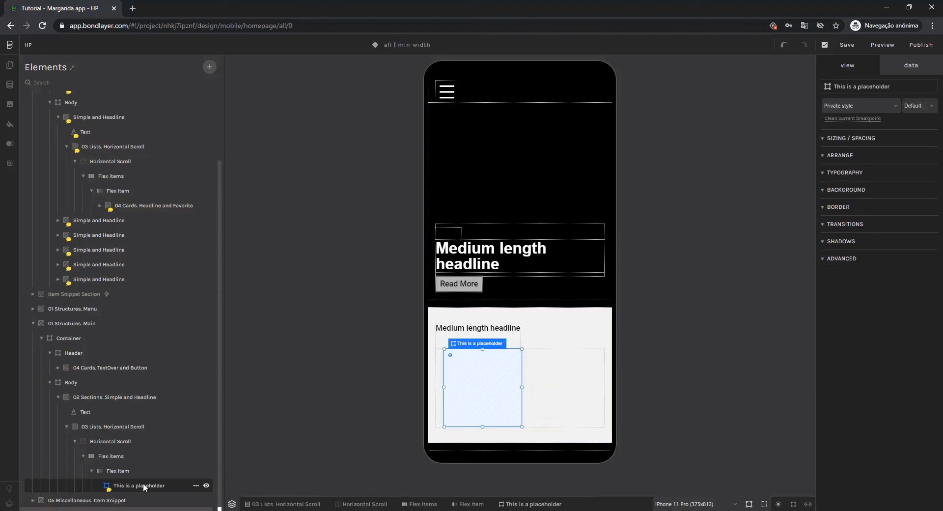
key("Delete")
Add the Headline and Favorite module from 04 Cards to the new list's Flex Item.
left_click(134, 484)
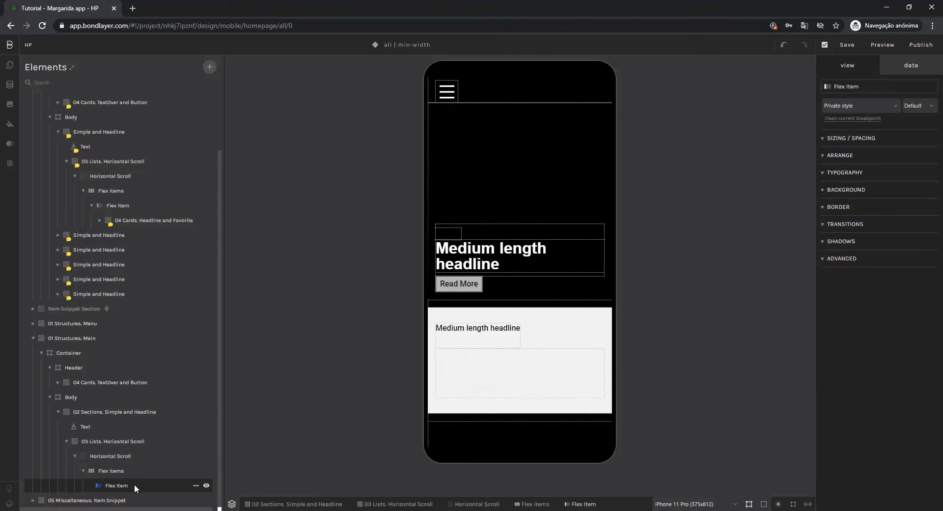
left_click(210, 67)
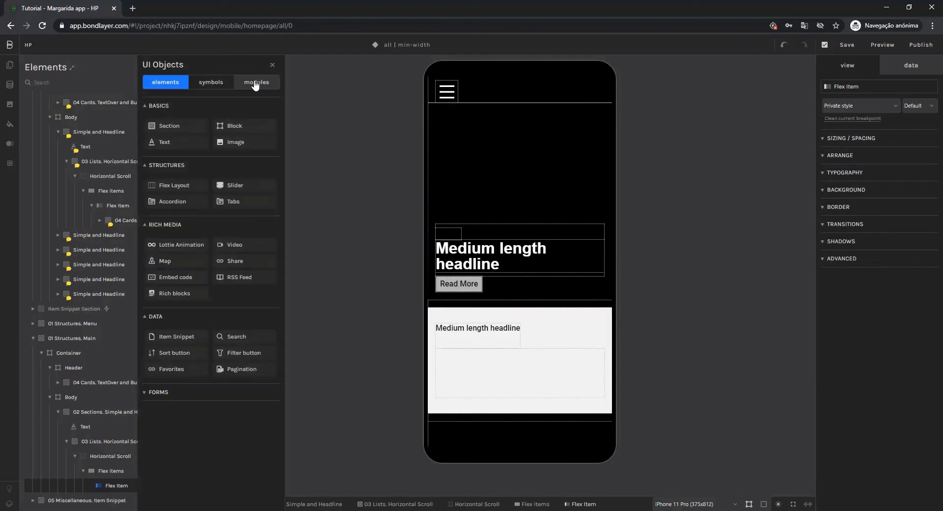
left_click(255, 84)
left_click(179, 106)
left_click(173, 123)
left_click(172, 141)
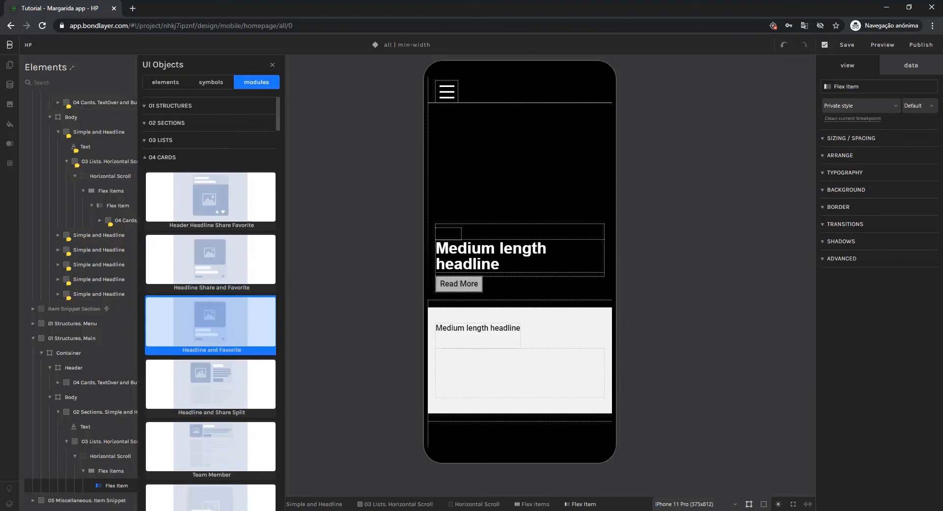
left_click(211, 322)
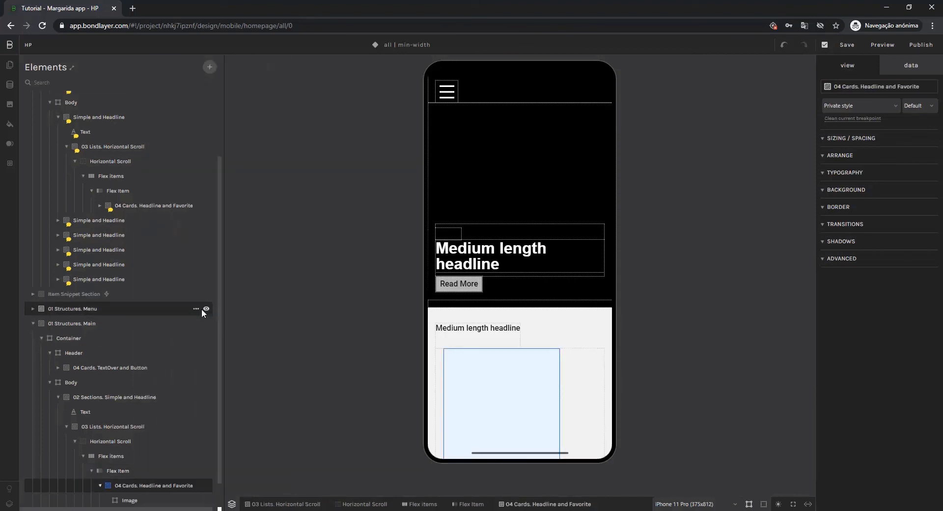
Copy the finished 02 Sections. Simple and Headline section and paste it three times into the new Body.
left_click(100, 486)
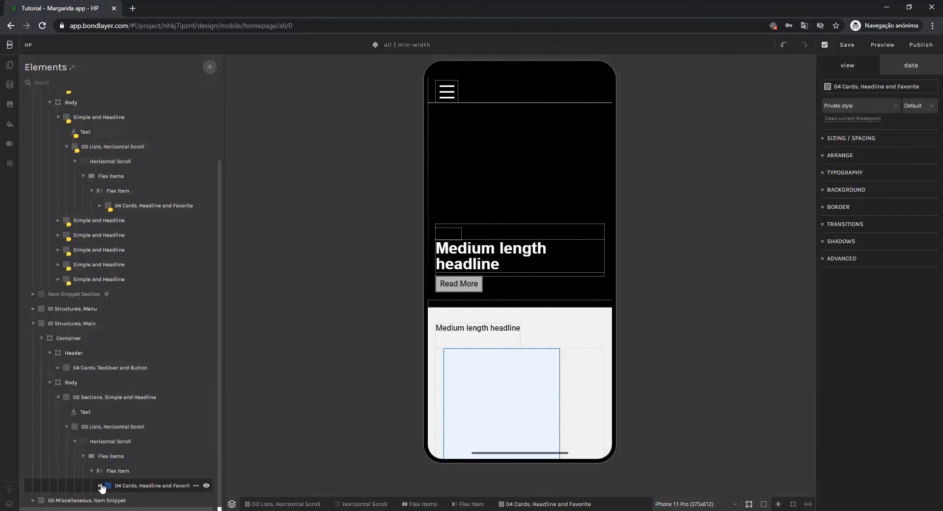
left_click(58, 117)
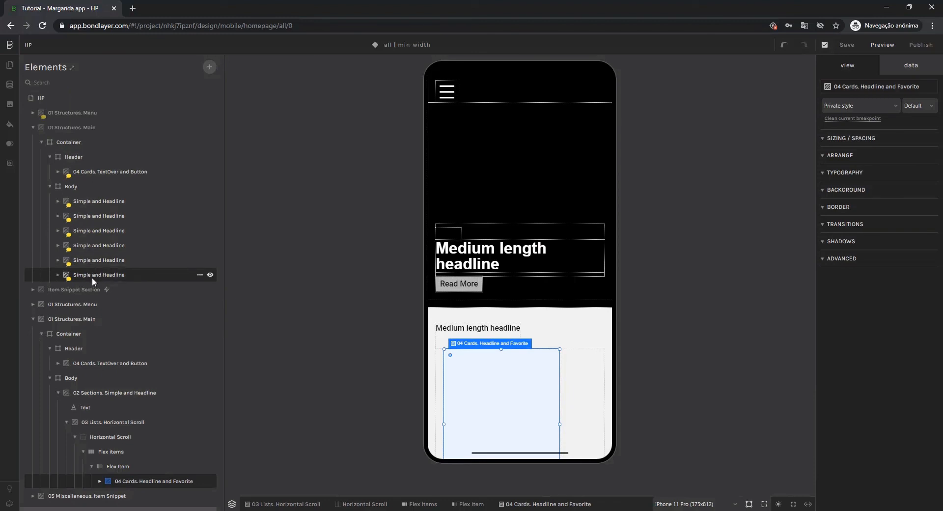
left_click(67, 423)
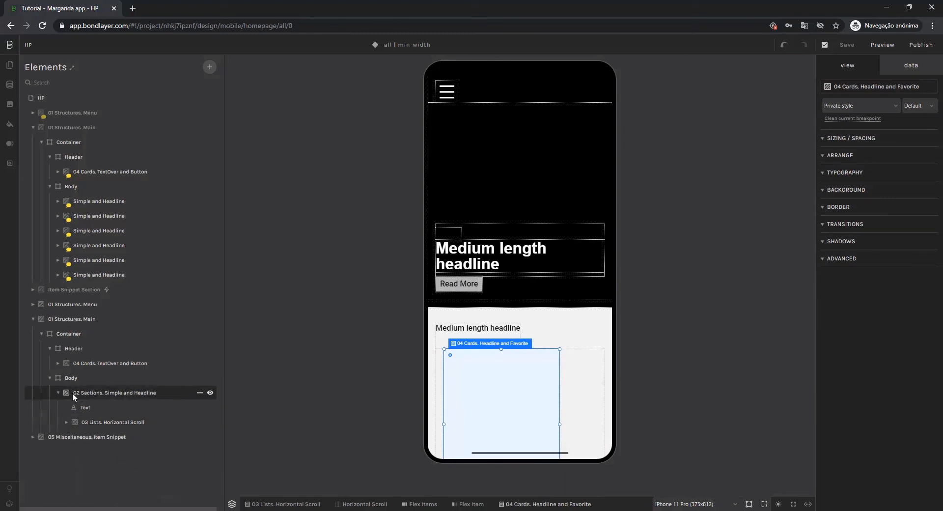
left_click(98, 393)
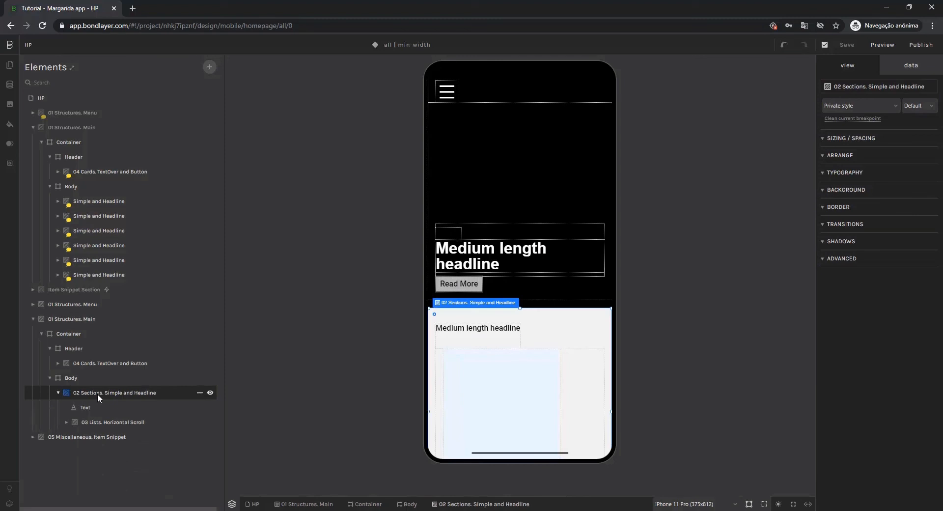
left_click(81, 376)
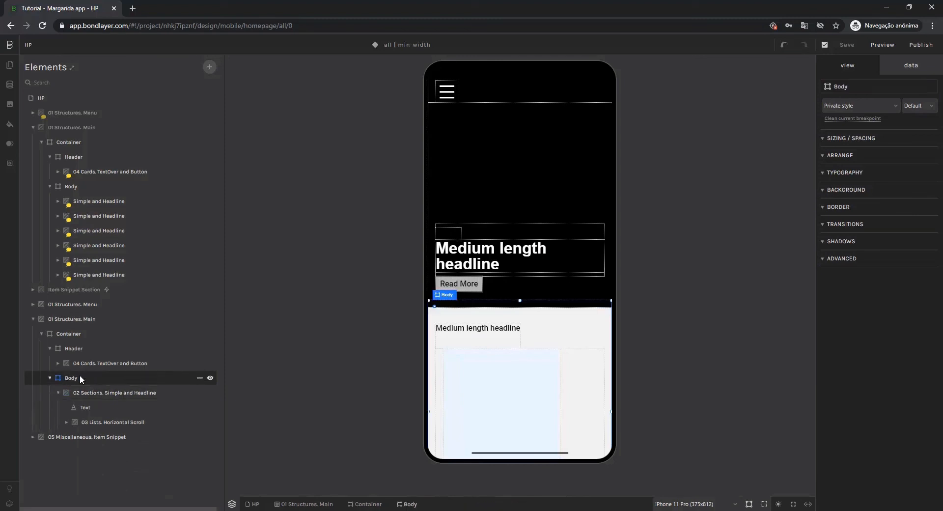
key("ctrl+v")
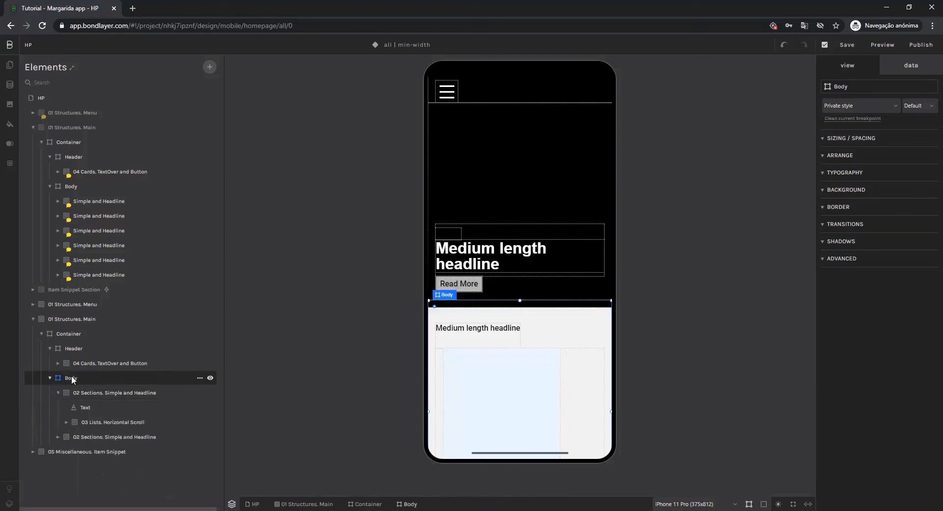
key("ctrl+v")
key("ctrl+v")
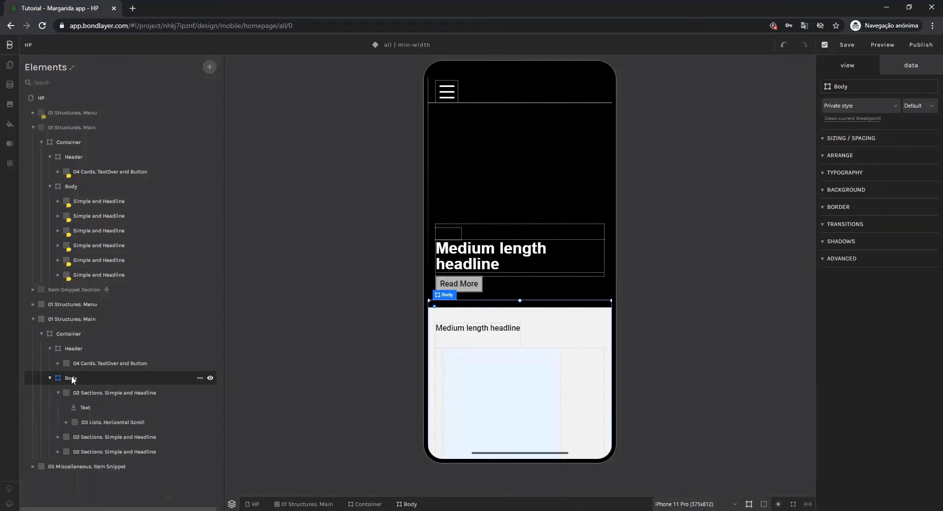
left_click(58, 393)
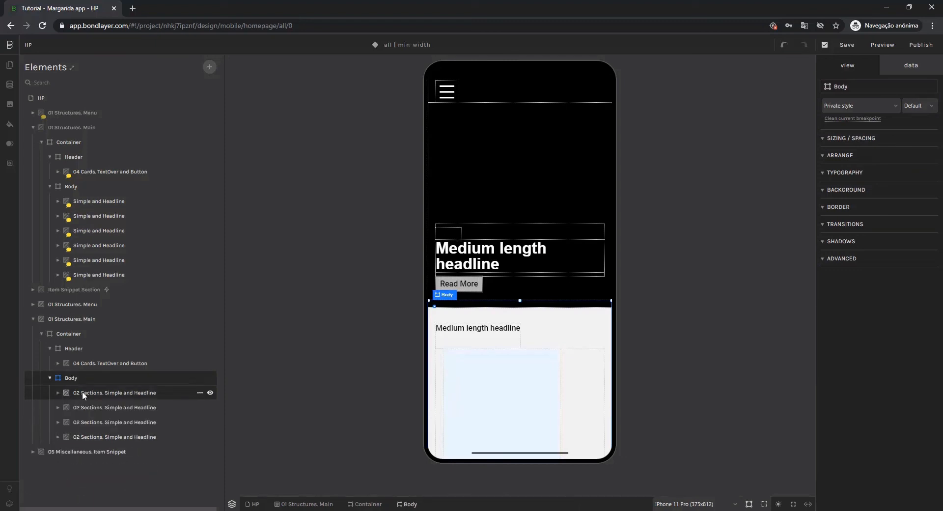
scroll(554, 382, "down", 8)
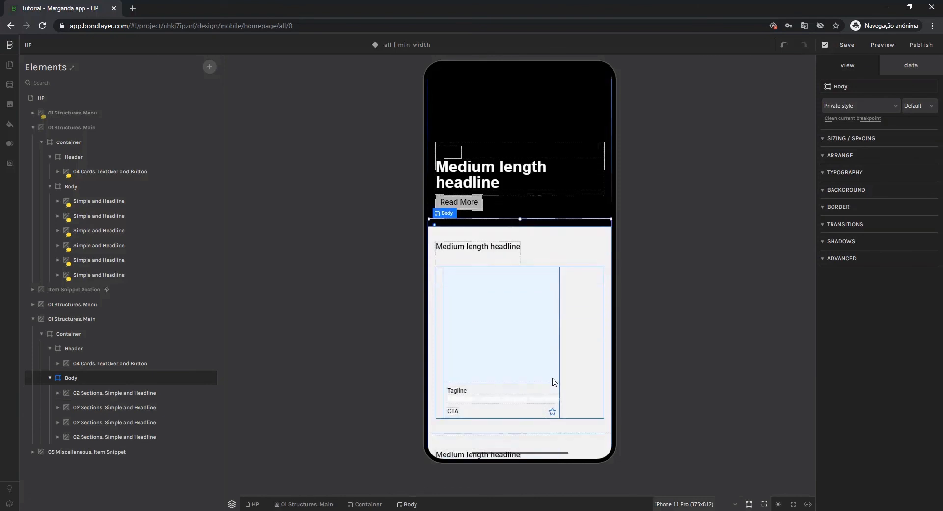
scroll(555, 381, "down", 10)
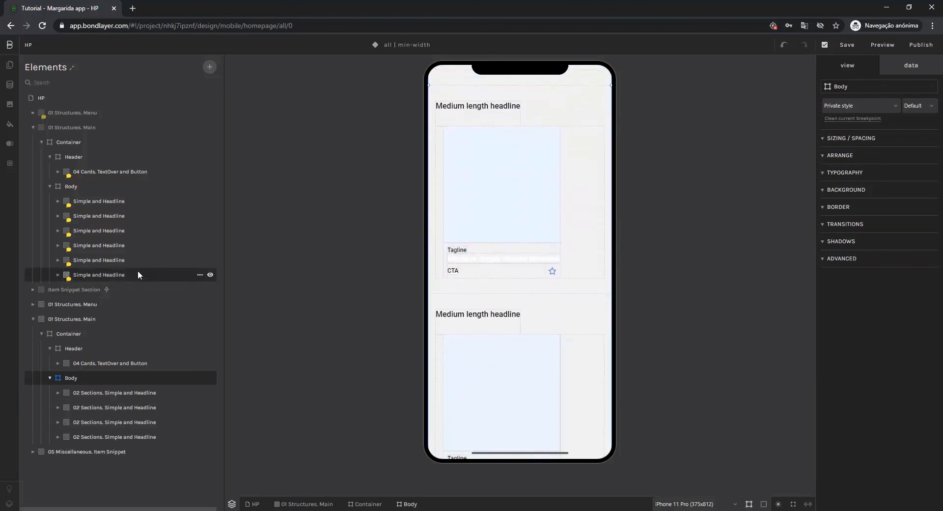
Add another Simple and Headline module from 02 Sections to the new Body and delete its placeholder block.
left_click(58, 261)
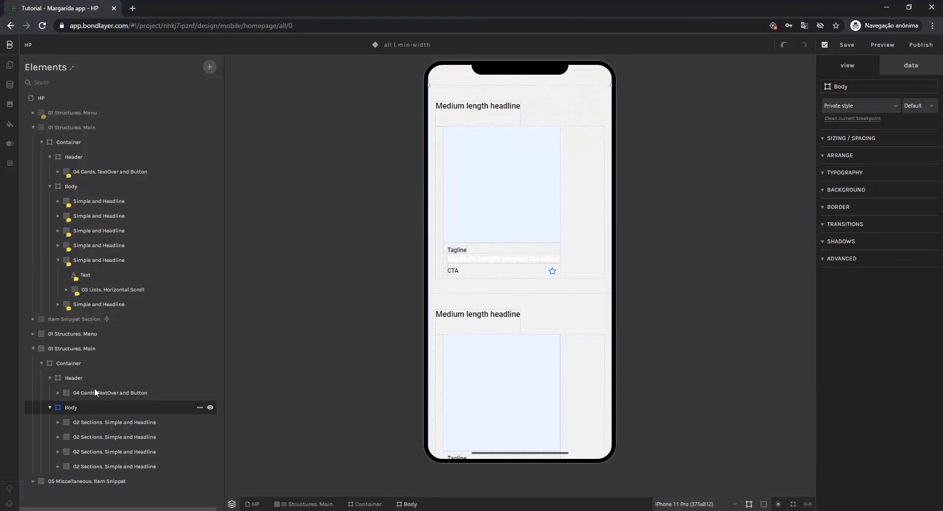
left_click(210, 67)
left_click(258, 82)
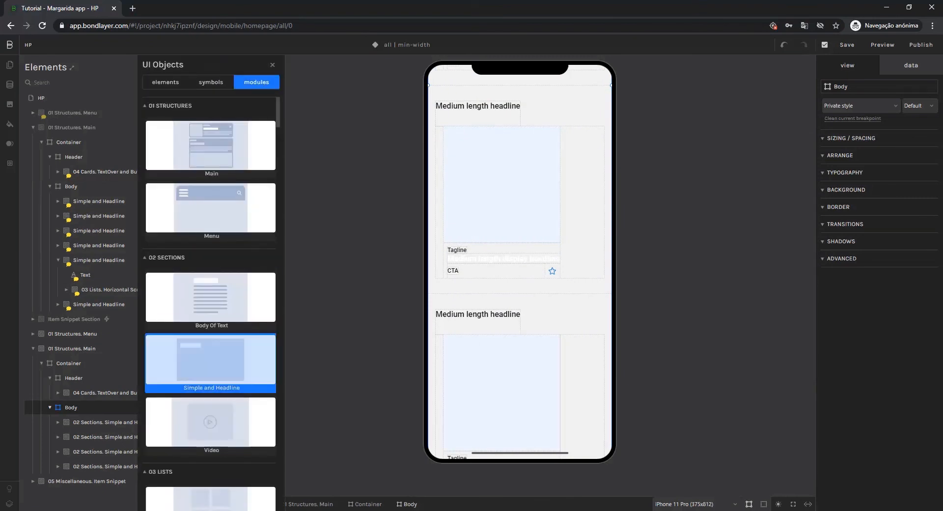
left_click(211, 364)
left_click(99, 488)
key("Delete")
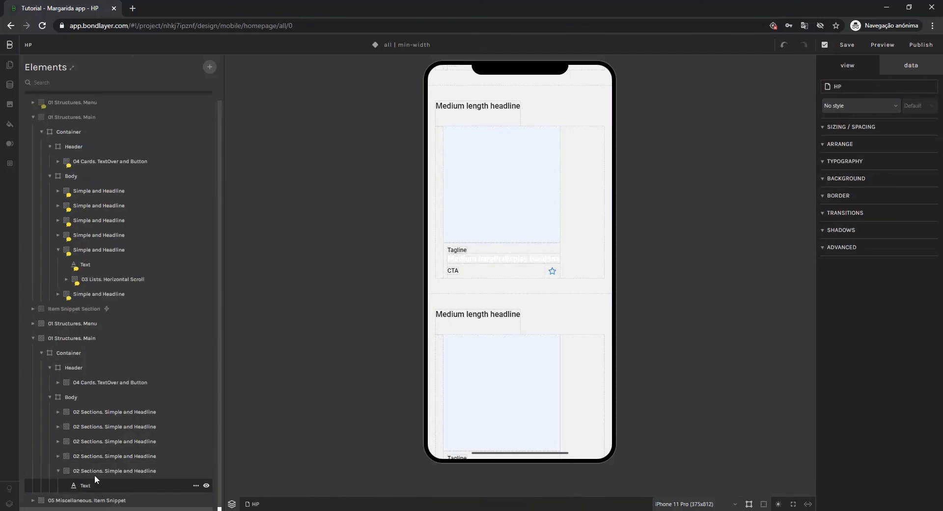
Add the Horizontal Scroll module from 03 Lists to the fifth Simple and Headline section of the new Body.
left_click(93, 471)
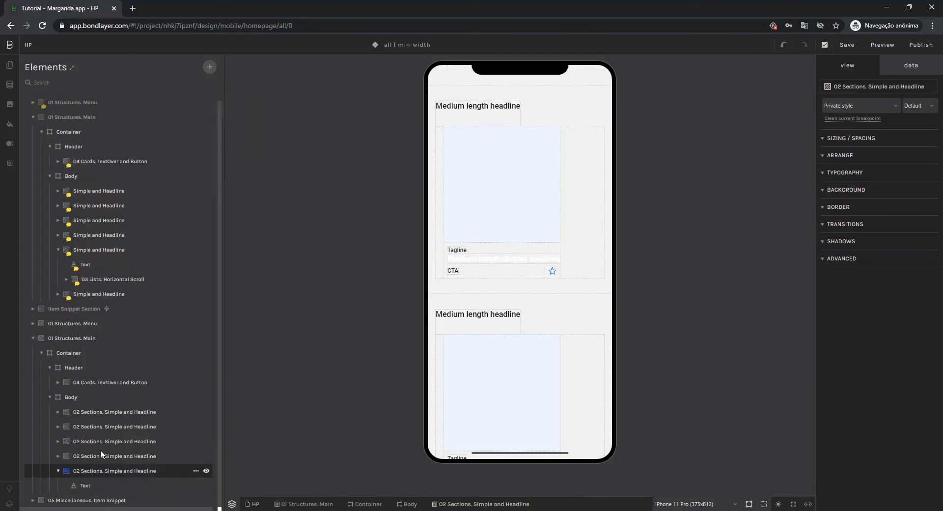
left_click(210, 67)
left_click(256, 82)
scroll(211, 268, "down", 2)
scroll(212, 268, "down", 3)
left_click(206, 322)
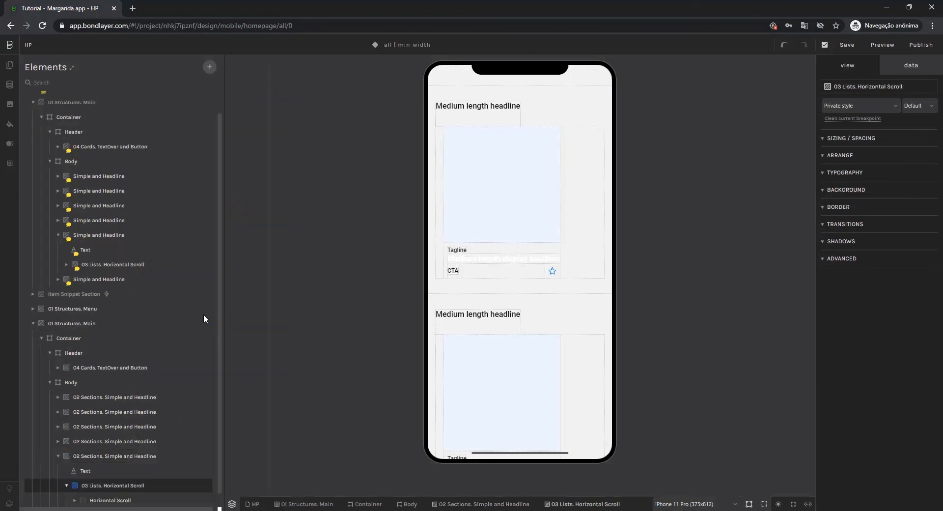
Expand the original Horizontal Scroll Video list for reference, and delete the second Flex Item from the new Horizontal Scroll list.
left_click(65, 265)
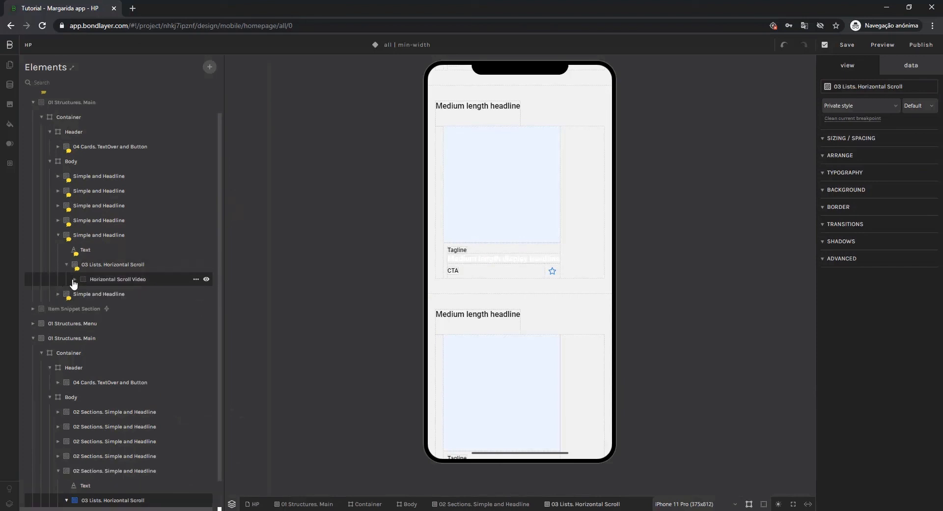
left_click(75, 280)
left_click(83, 294)
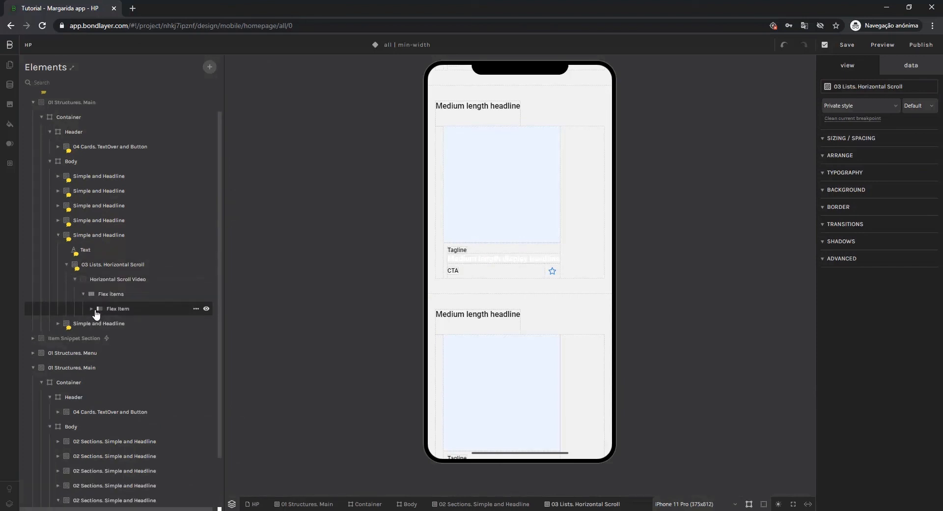
left_click(92, 309)
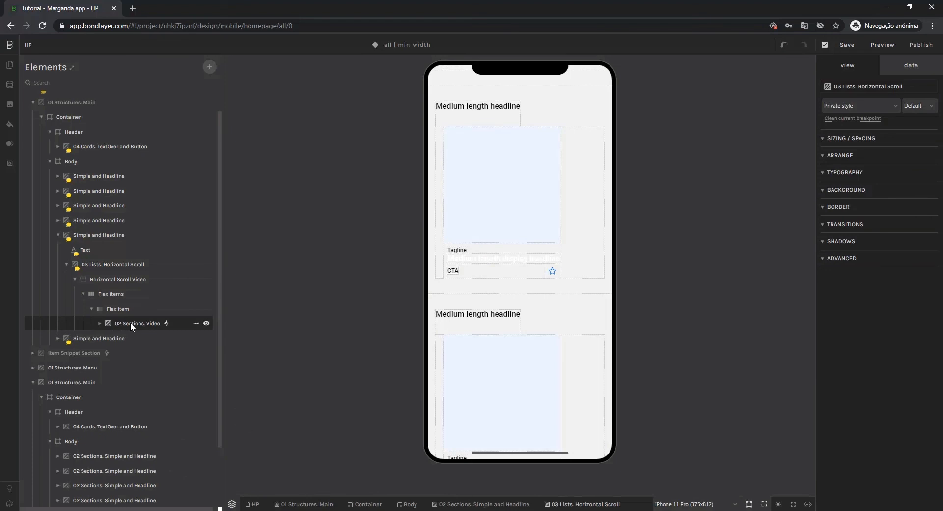
scroll(162, 326, "down", 3)
left_click(113, 483)
left_click(116, 493)
left_click(116, 488)
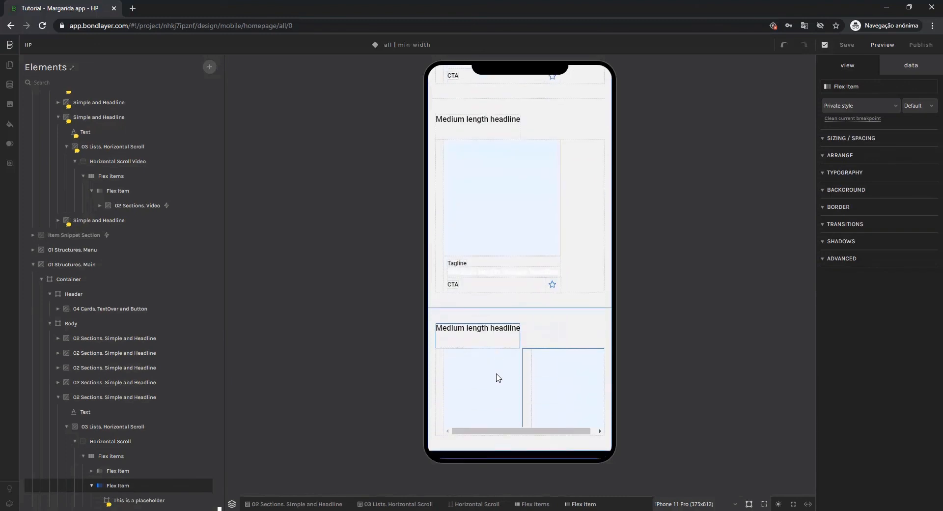
scroll(170, 455, "down", 1)
key("Delete")
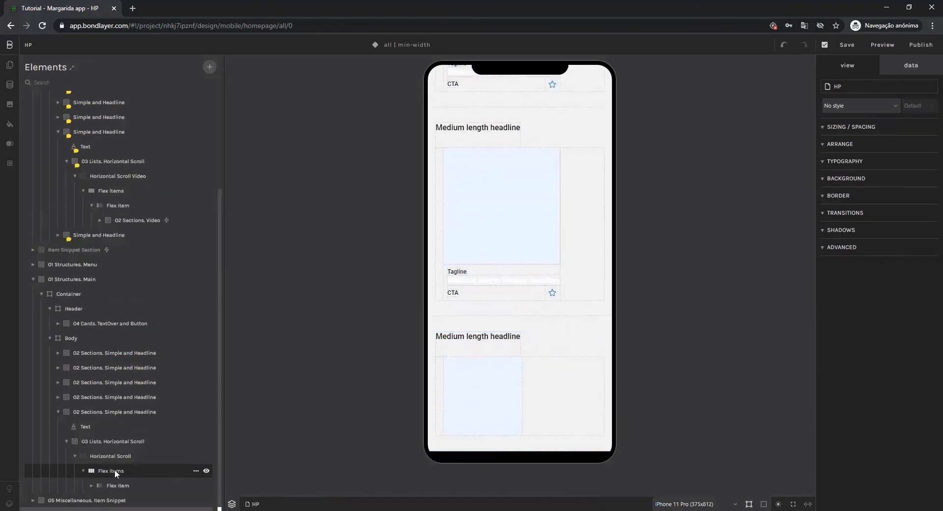
Replace the placeholder in the new list's remaining Flex Item with the Video module from 02 Sections.
left_click(118, 486)
left_click(142, 483)
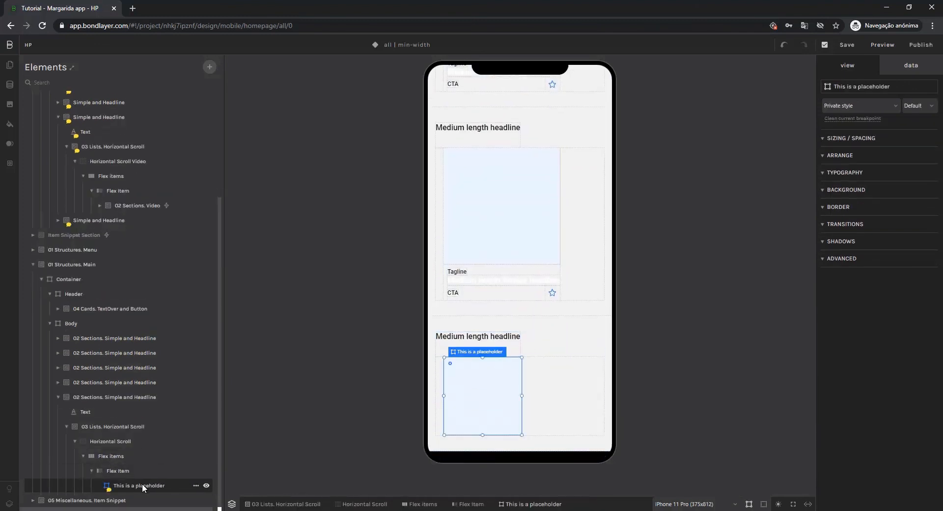
key("Delete")
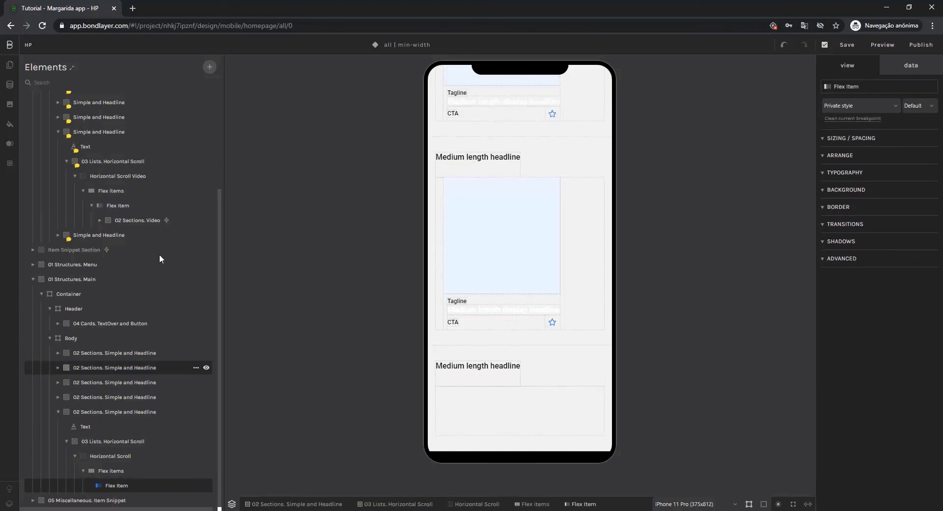
left_click(208, 69)
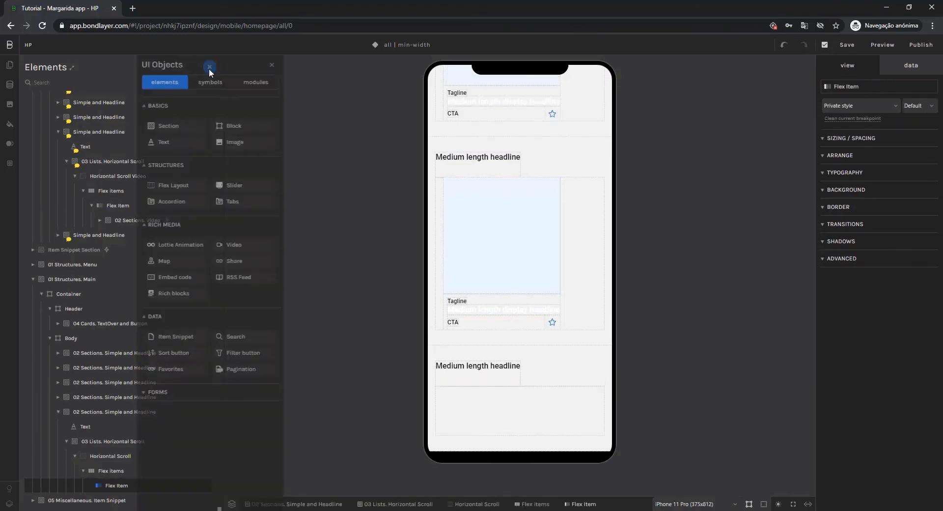
left_click(253, 85)
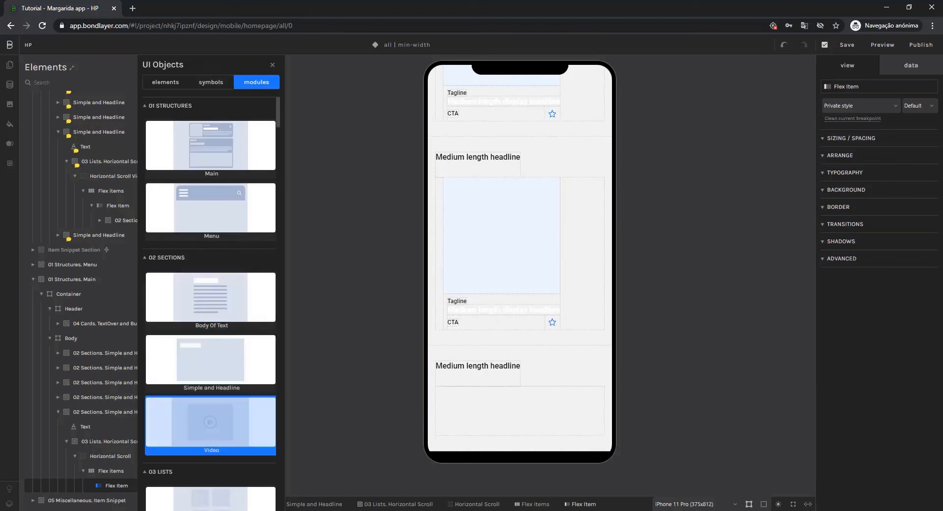
left_click(221, 415)
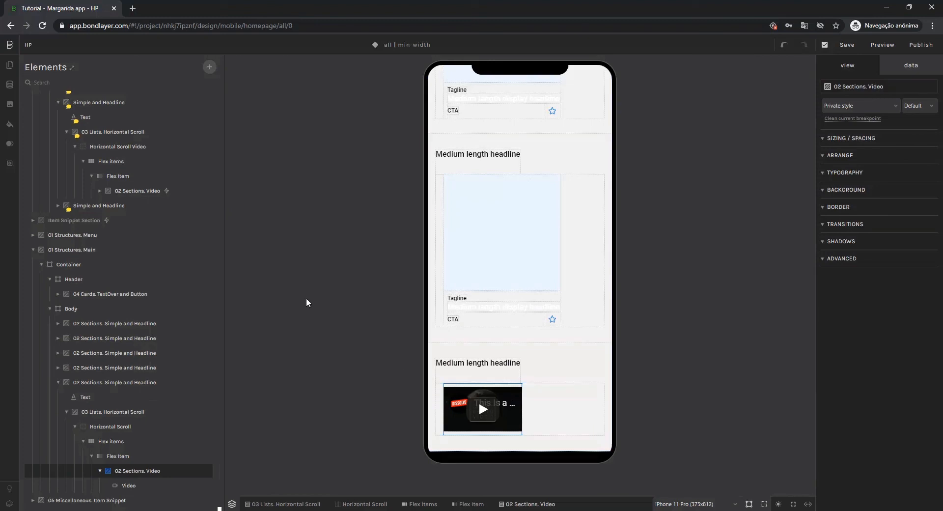
Expand the last original Simple and Headline section through its vertical list to examine which card it uses.
left_click(111, 204)
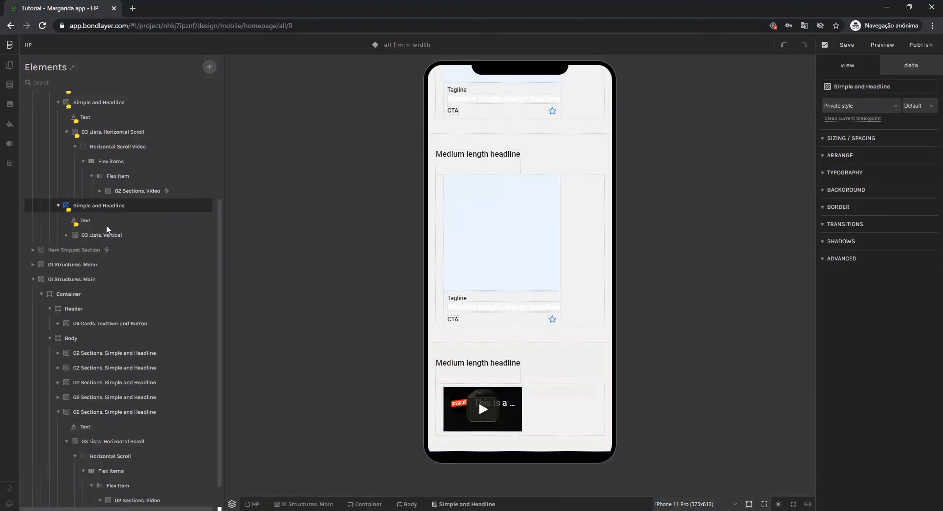
left_click(107, 235)
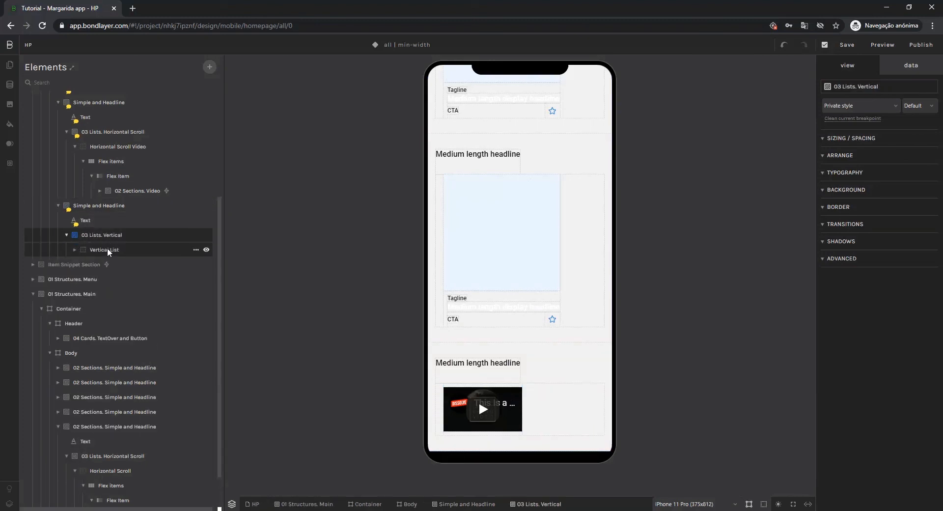
left_click(107, 249)
left_click(105, 265)
left_click(109, 278)
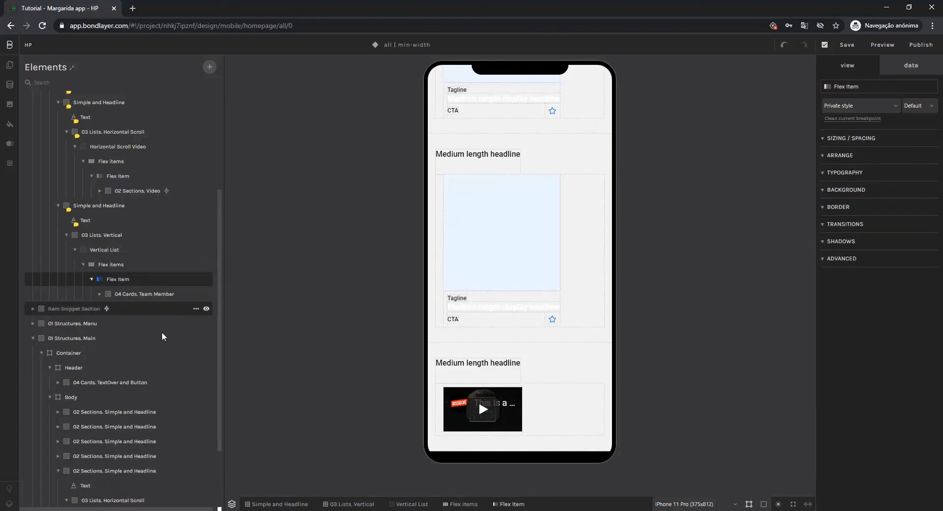
Add a sixth Simple and Headline module from 02 Sections to the new Body and delete its placeholder block.
scroll(158, 342, "down", 3)
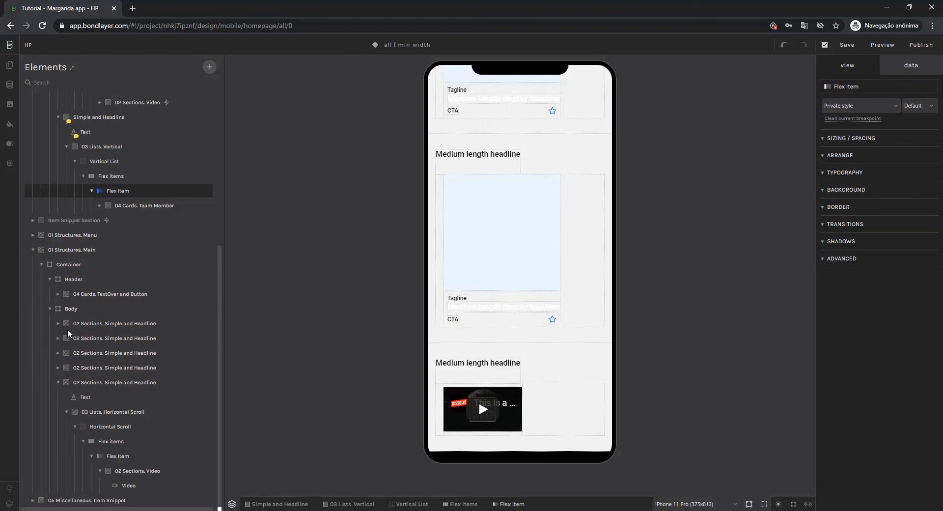
left_click(68, 309)
left_click(210, 67)
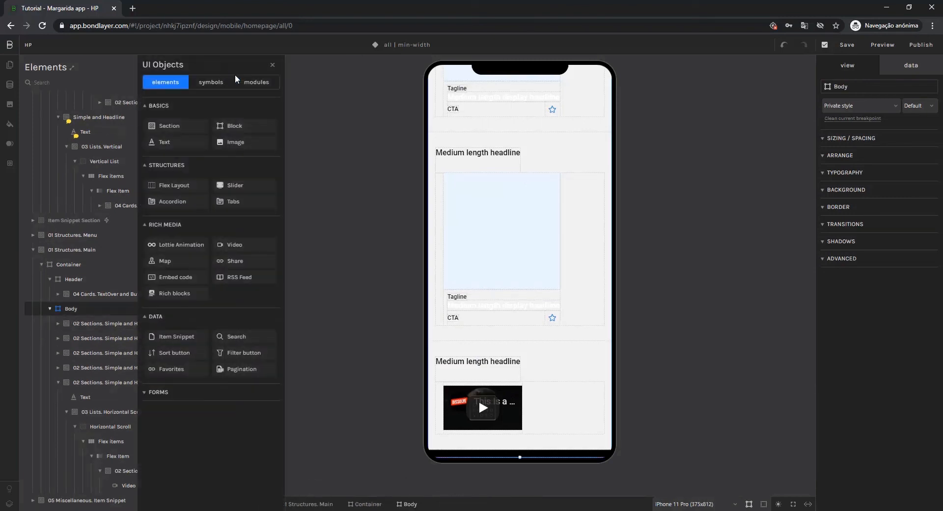
left_click(253, 82)
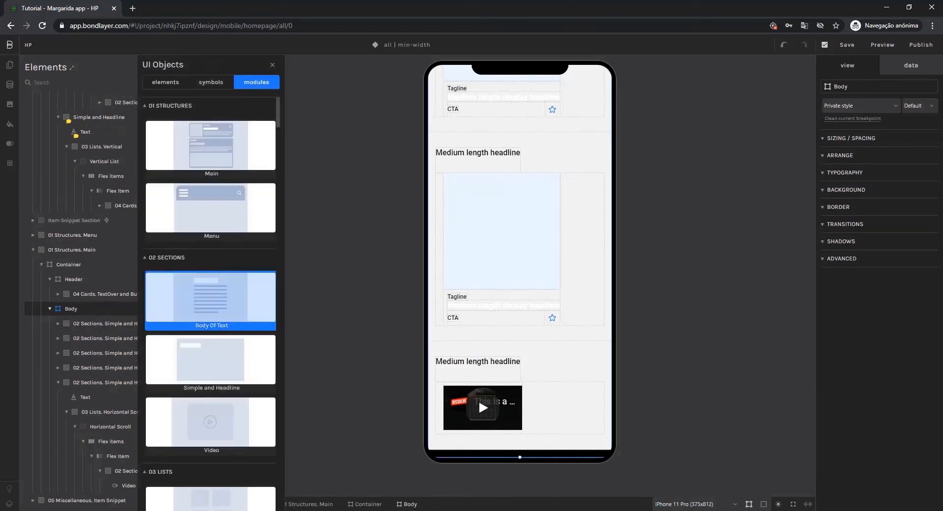
left_click(210, 359)
scroll(184, 372, "down", 1)
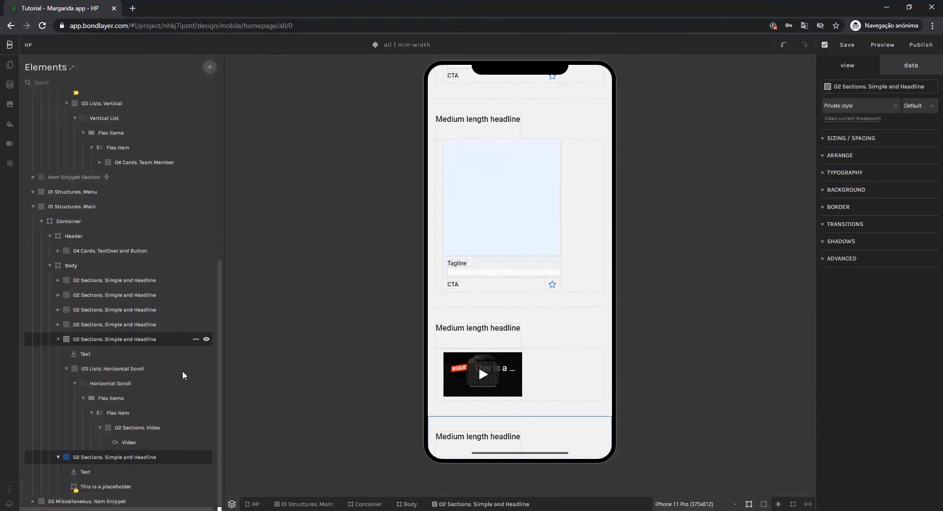
left_click(131, 487)
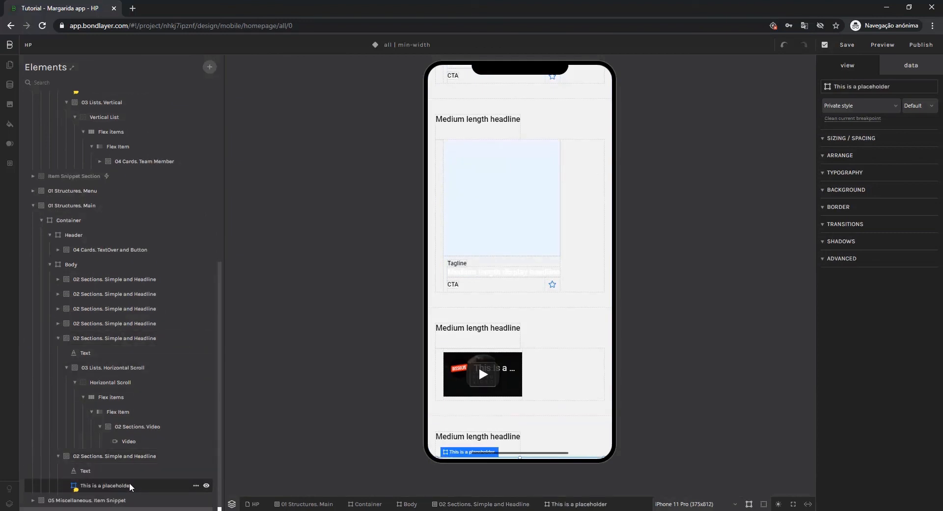
key("Delete")
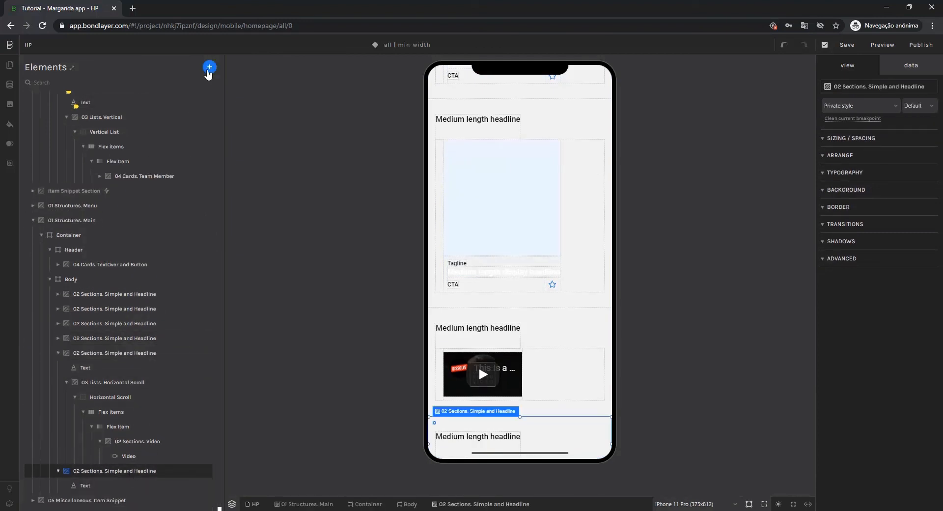
Add the Vertical list module from 03 Lists to the sixth Simple and Headline section of the new Body.
left_click(210, 67)
left_click(248, 82)
left_click(187, 107)
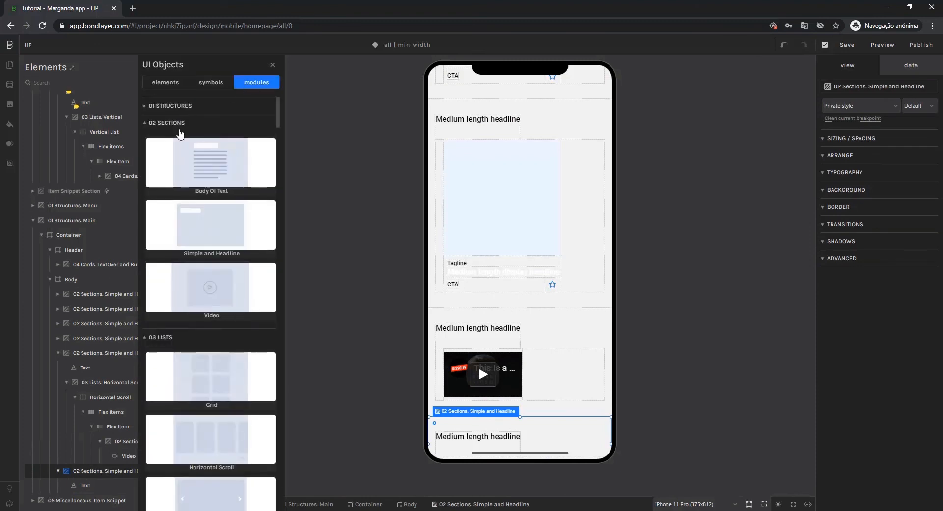
left_click(181, 124)
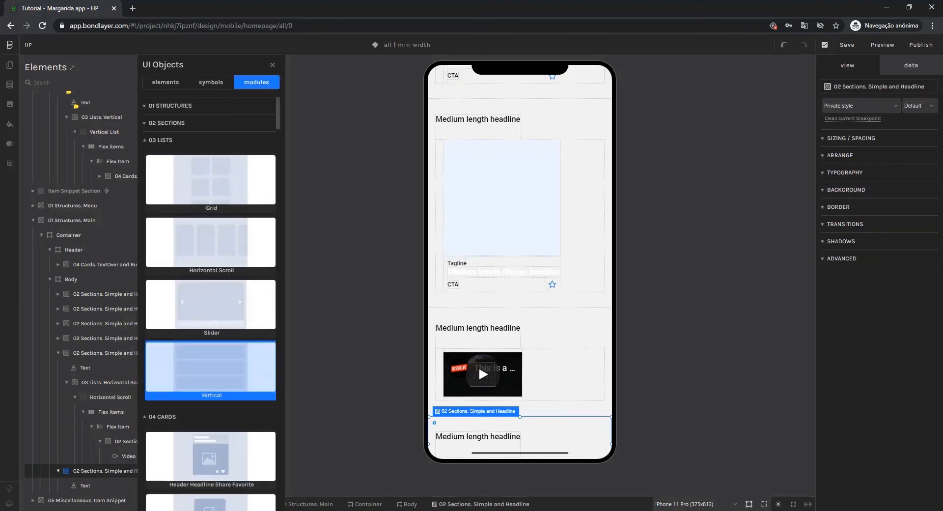
left_click(210, 371)
Expand the new Vertical List down to its Flex Items and delete two of the three Flex Items.
scroll(123, 432, "down", 1)
left_click(101, 491)
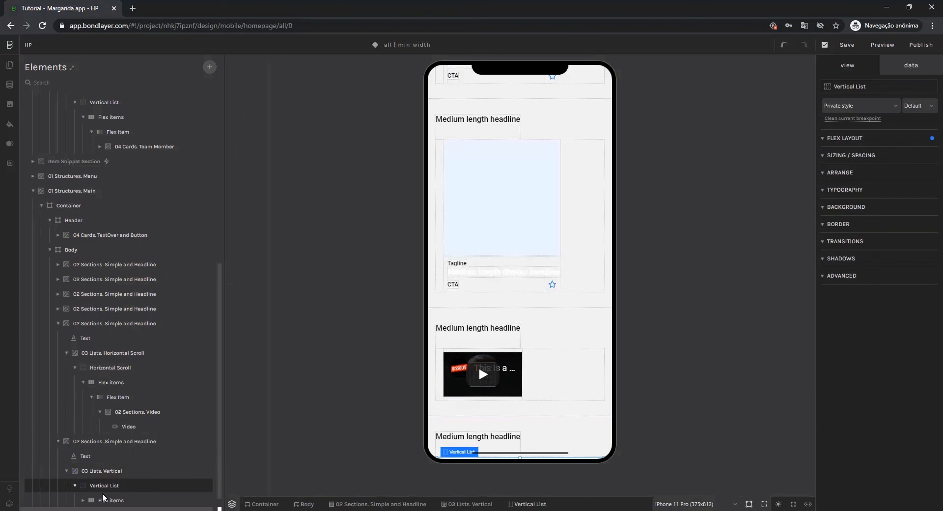
scroll(515, 364, "down", 7)
scroll(157, 480, "down", 1)
left_click(158, 480)
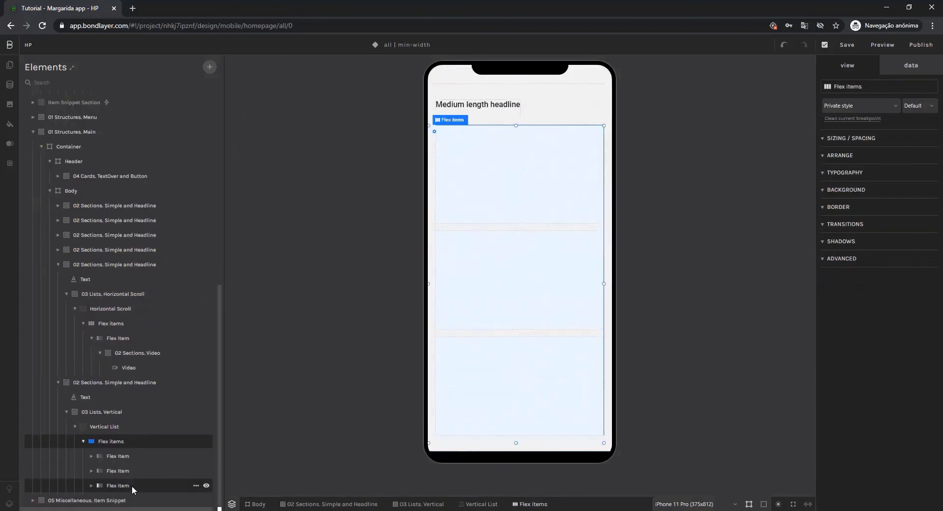
left_click(130, 480)
key("Delete")
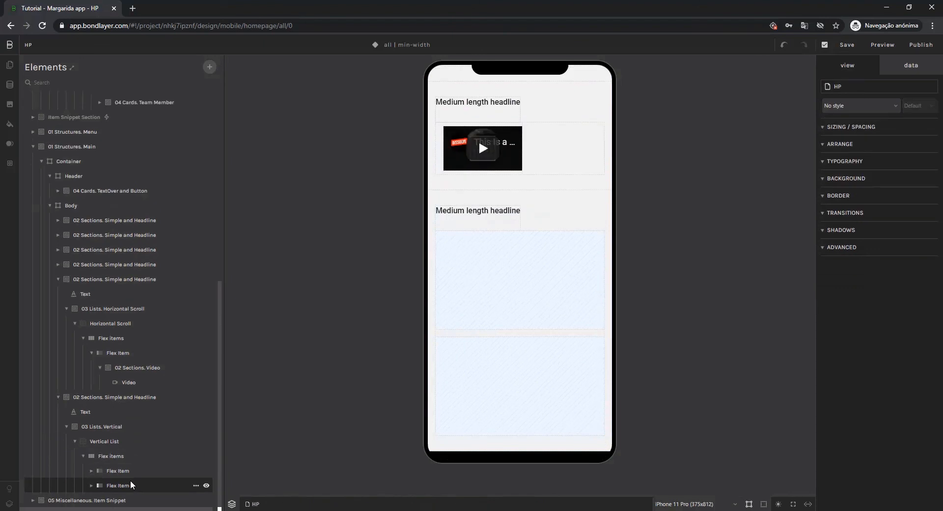
left_click(132, 485)
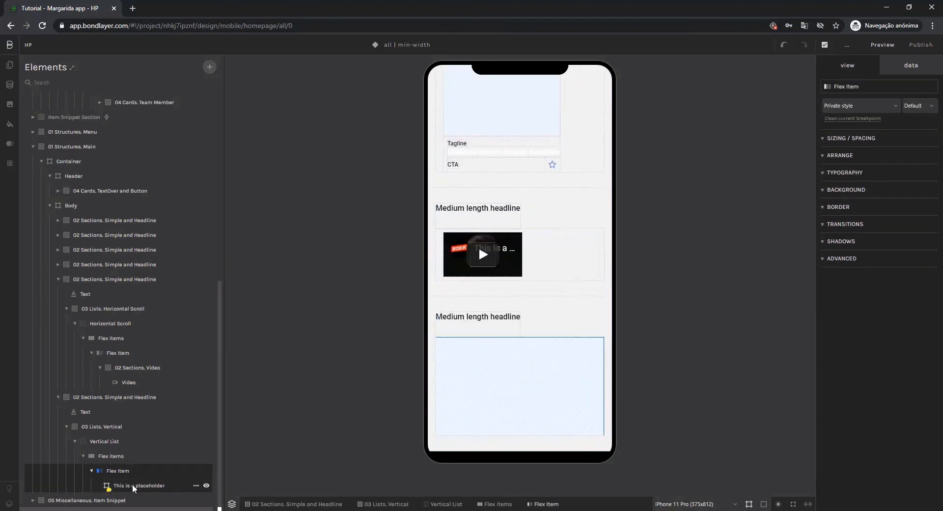
Replace the placeholder in the Vertical List's remaining Flex Item with the Team Member module from 04 Cards.
key("Delete")
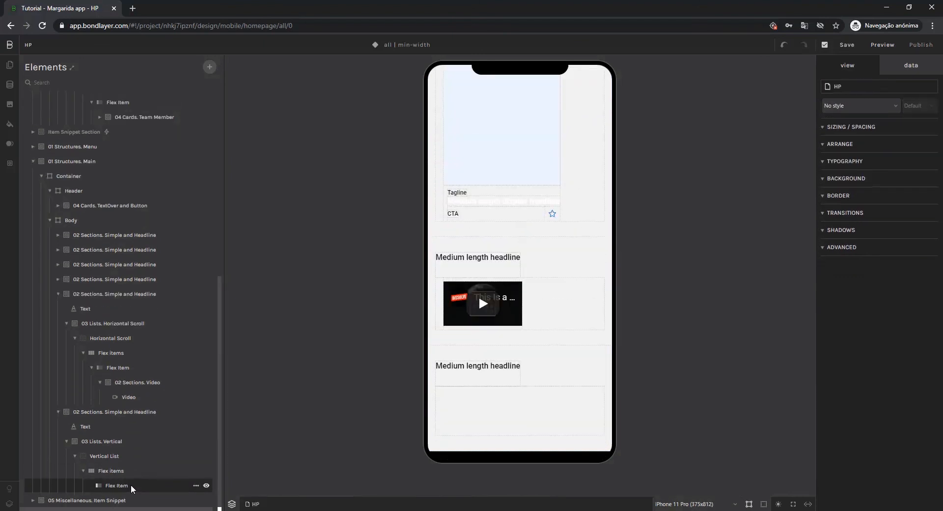
left_click(132, 487)
left_click(210, 67)
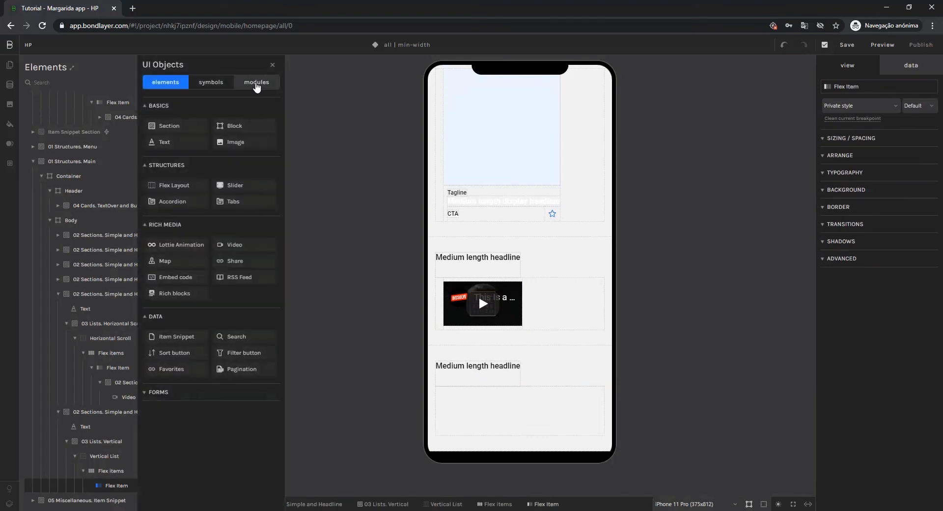
left_click(256, 84)
left_click(172, 105)
left_click(178, 126)
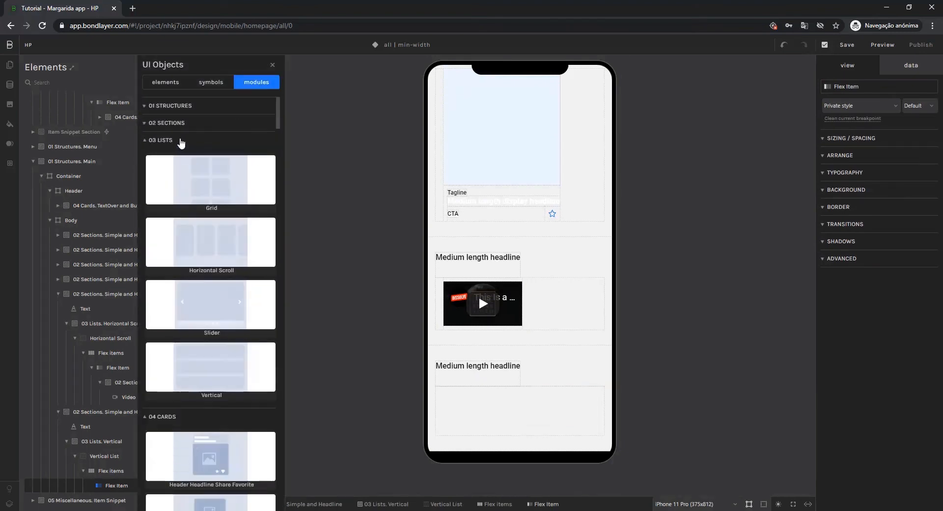
left_click(179, 140)
scroll(211, 388, "down", 1)
left_click(211, 388)
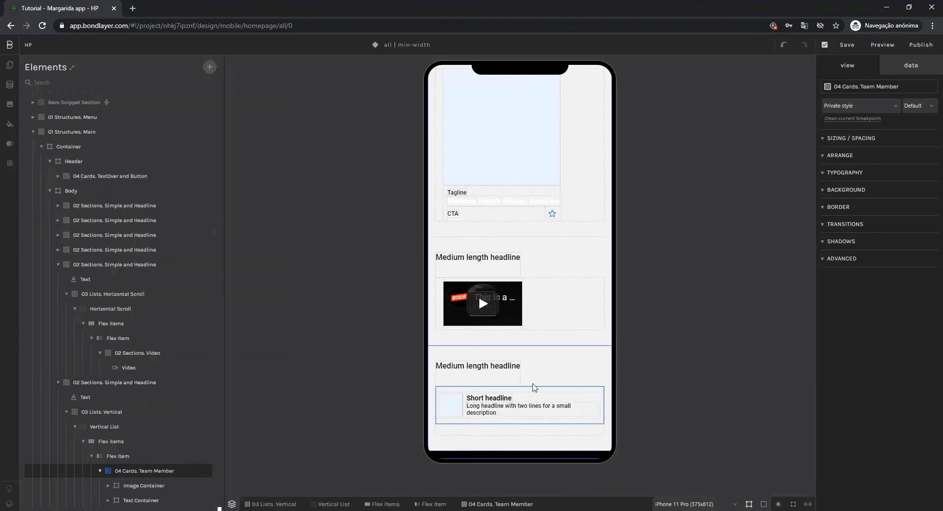
Collapse the Main structures and expand the original Item Snippet Section and the new 05 Miscellaneous Item Snippet to compare their contents.
scroll(202, 475, "down", 1)
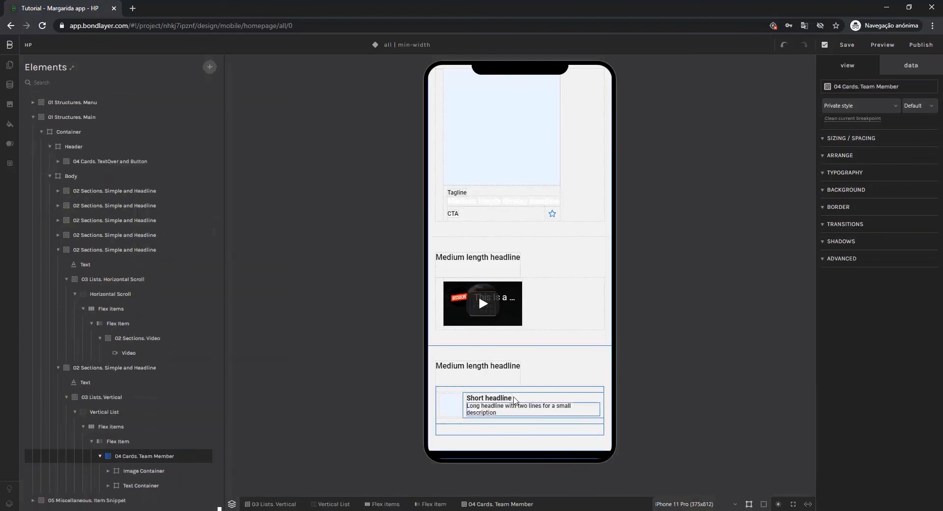
scroll(516, 381, "up", 17)
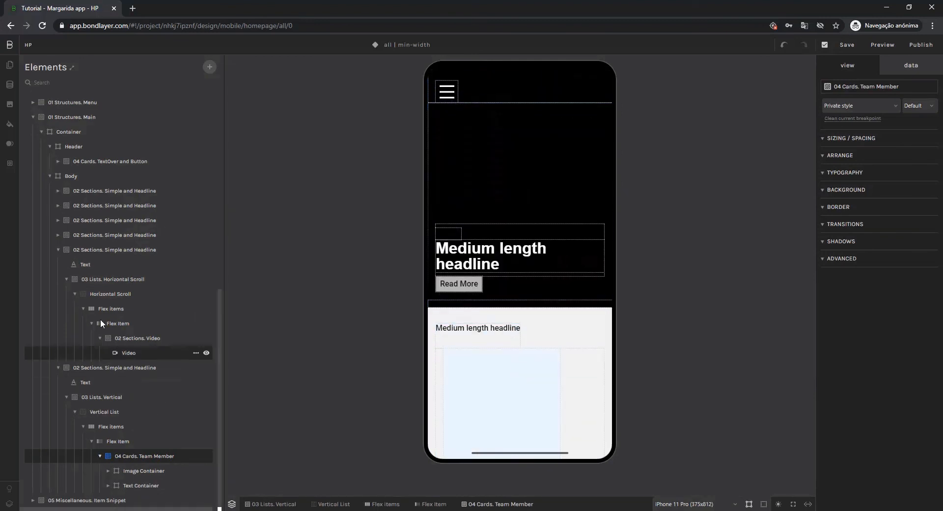
left_click(33, 118)
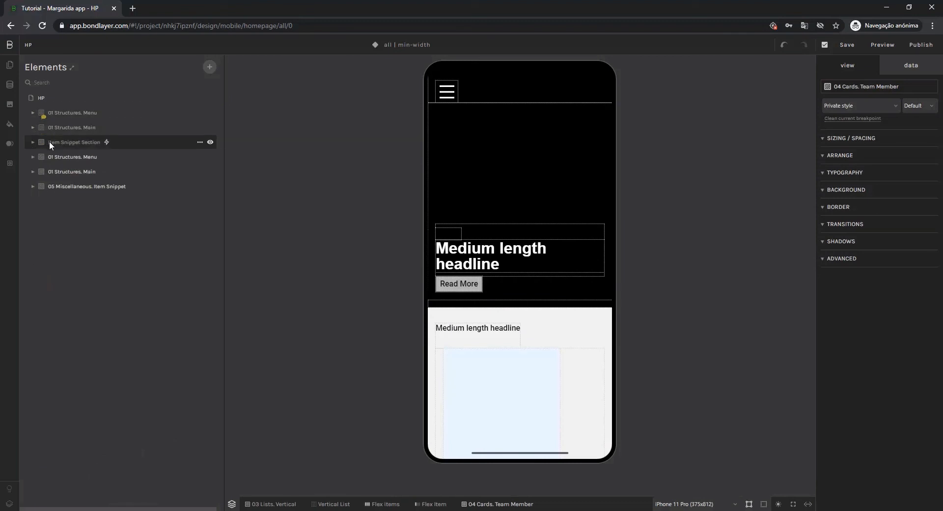
left_click(33, 142)
left_click(41, 157)
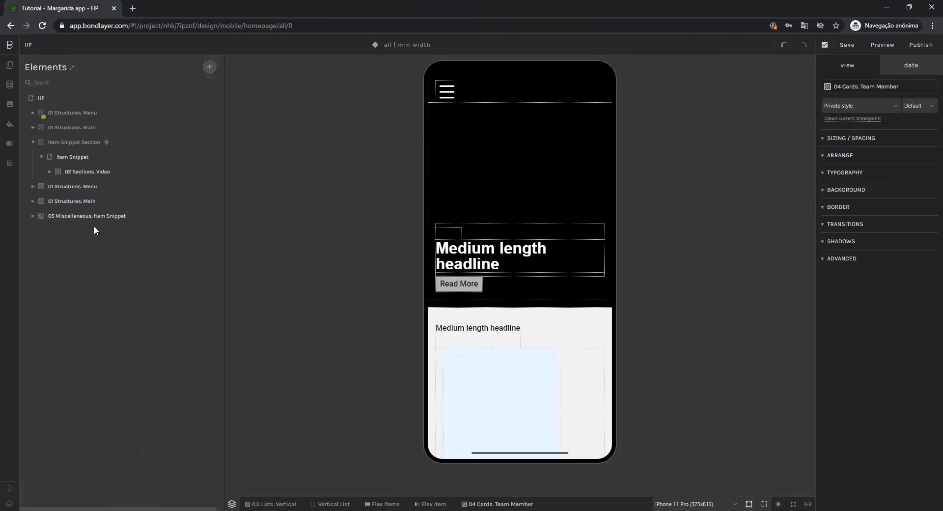
left_click(33, 215)
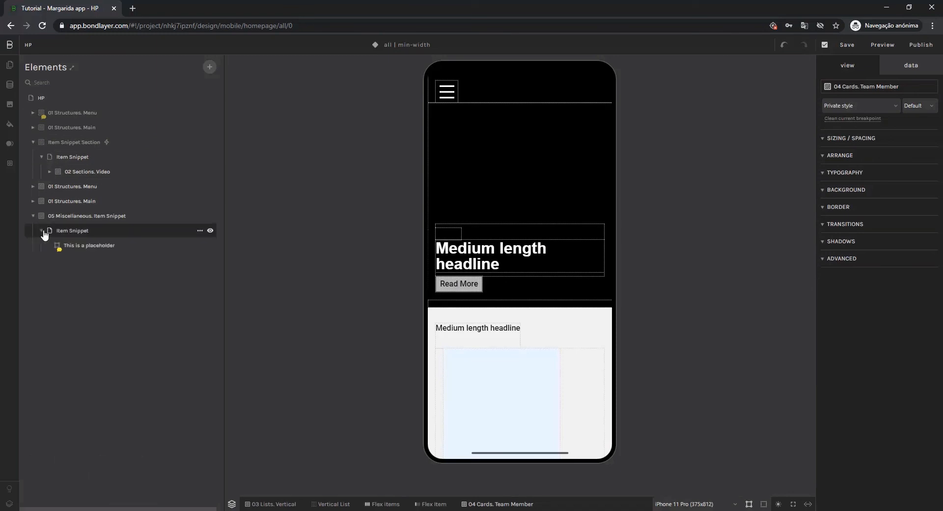
Replace the placeholder in the new 05 Miscellaneous Item Snippet with the Video module from 02 Sections, and collapse the section.
left_click(76, 246)
key("Delete")
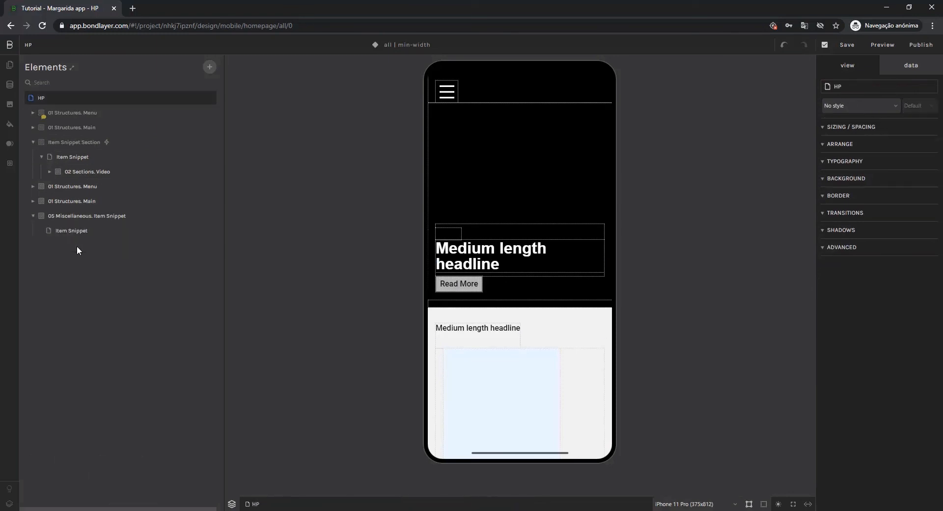
left_click(50, 231)
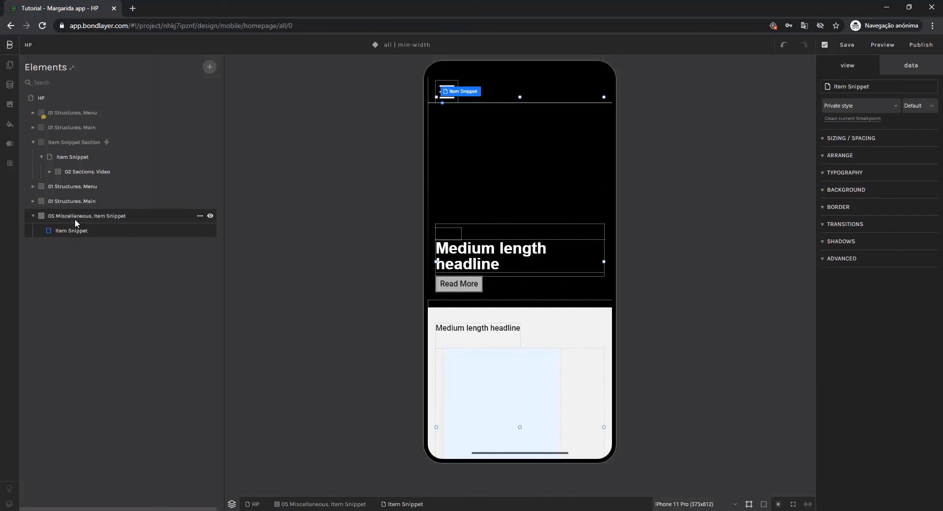
left_click(210, 67)
left_click(263, 86)
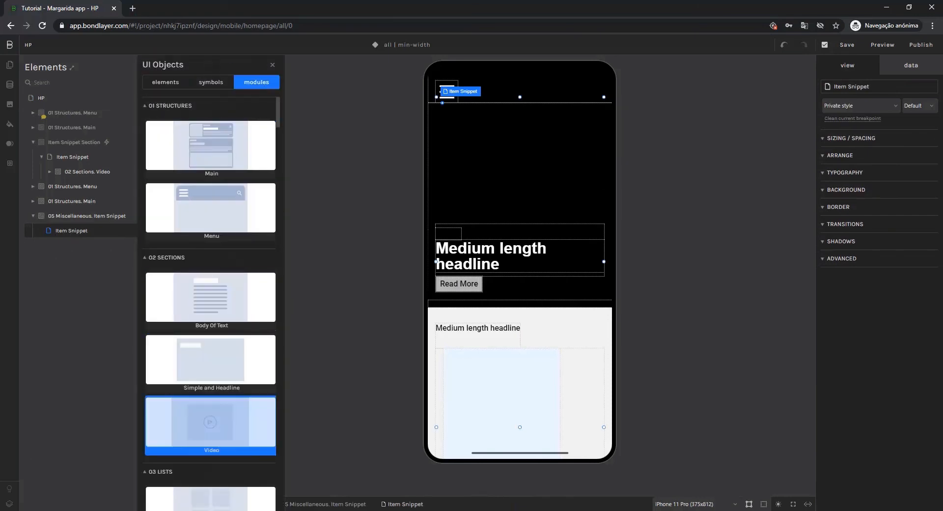
left_click(210, 423)
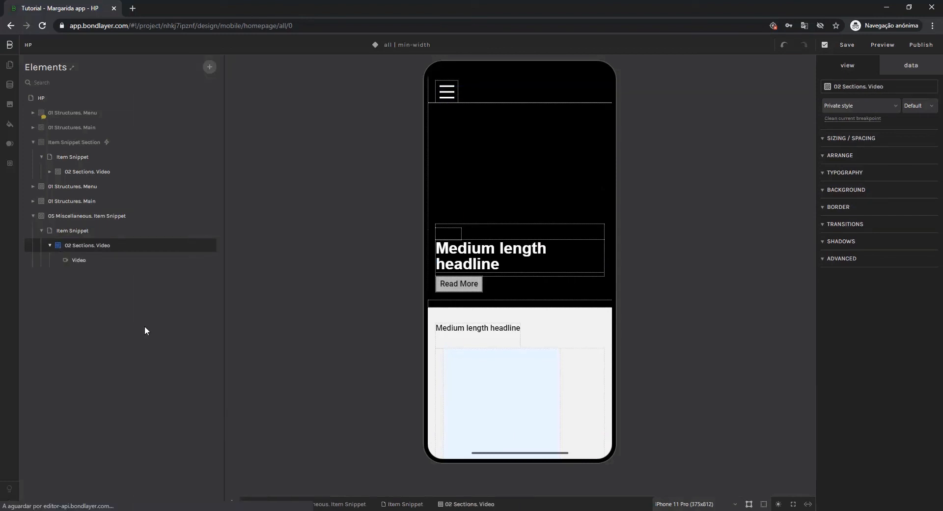
left_click(33, 216)
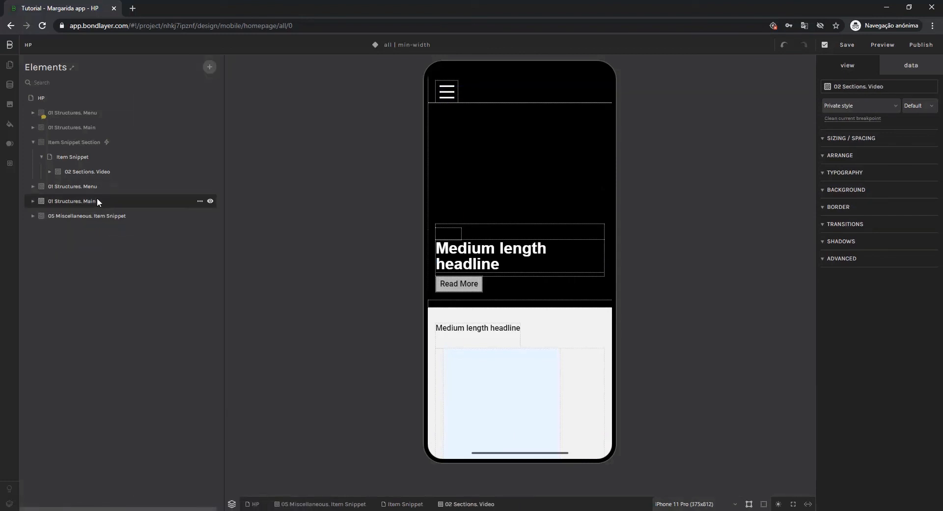
Review the rebuilt homepage on the phone canvas from the header through to the team list.
scroll(545, 212, "down", 6)
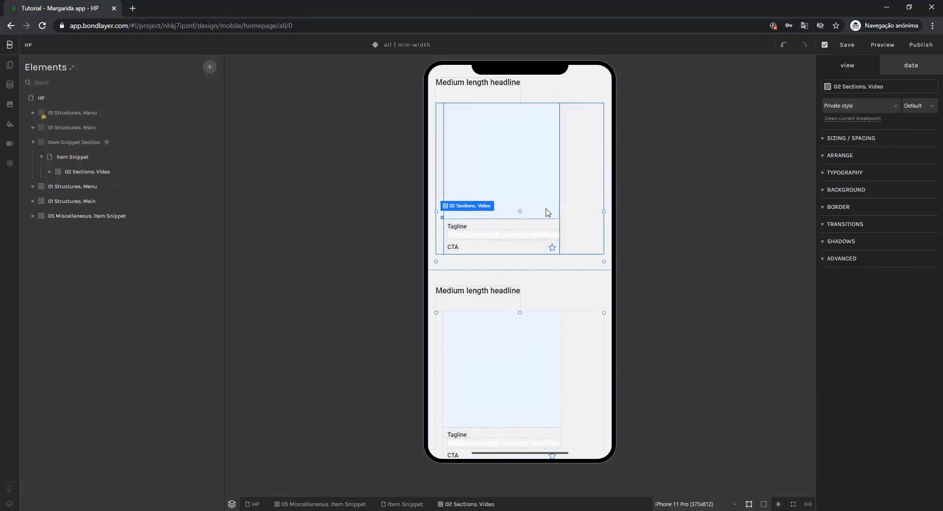
scroll(546, 211, "down", 3)
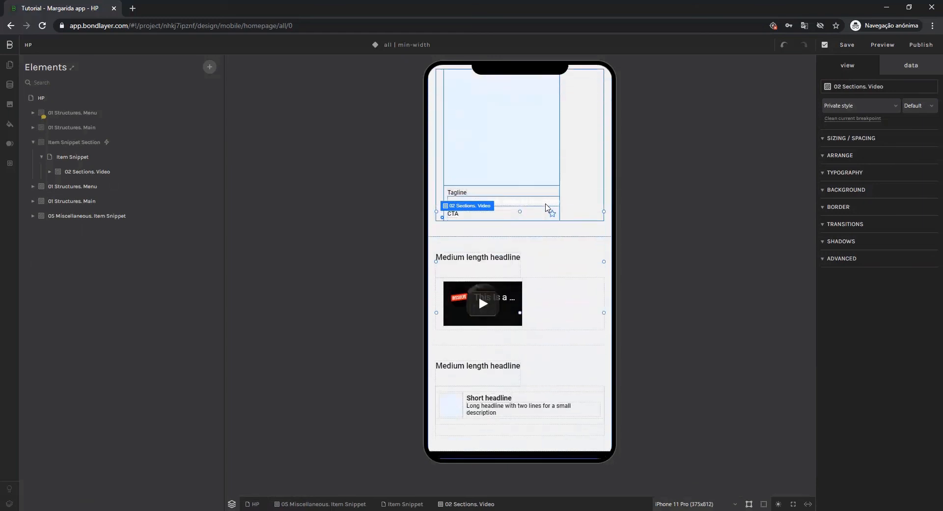
scroll(522, 287, "up", 7)
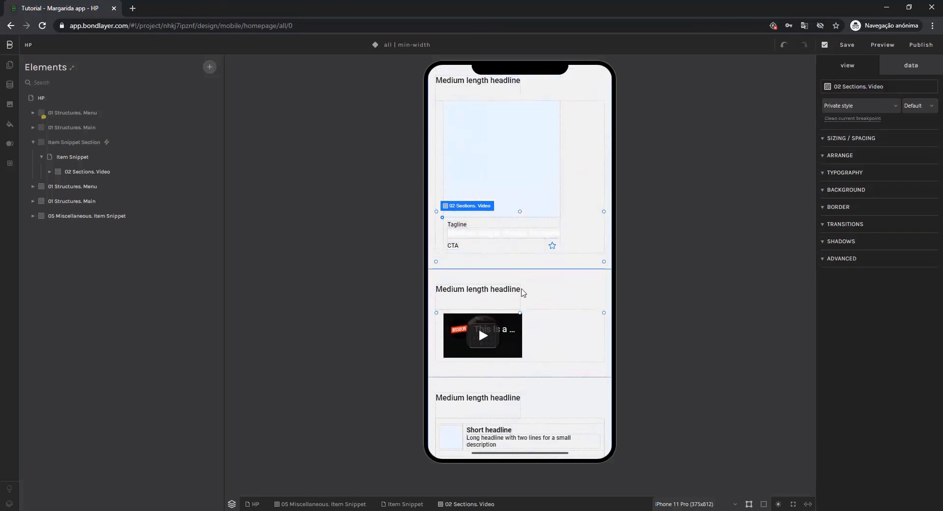
scroll(524, 289, "up", 5)
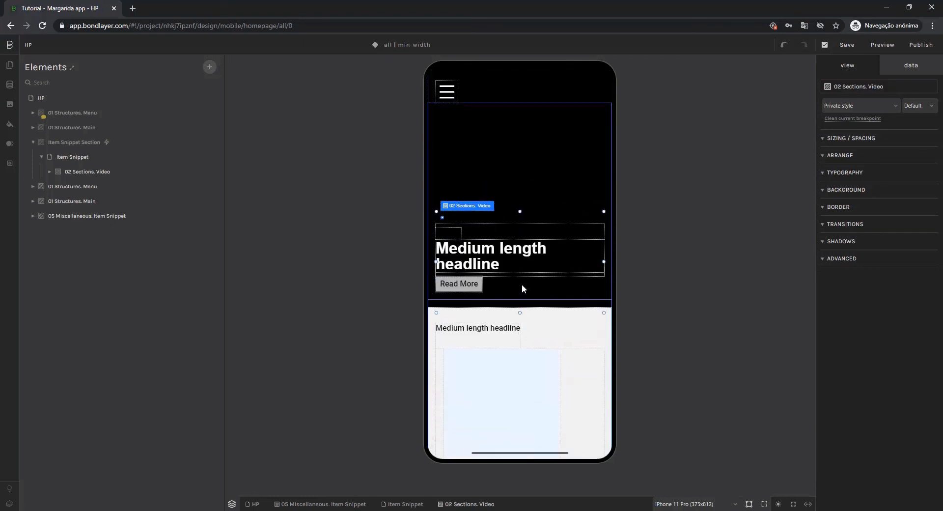
scroll(493, 279, "down", 3)
scroll(491, 278, "up", 3)
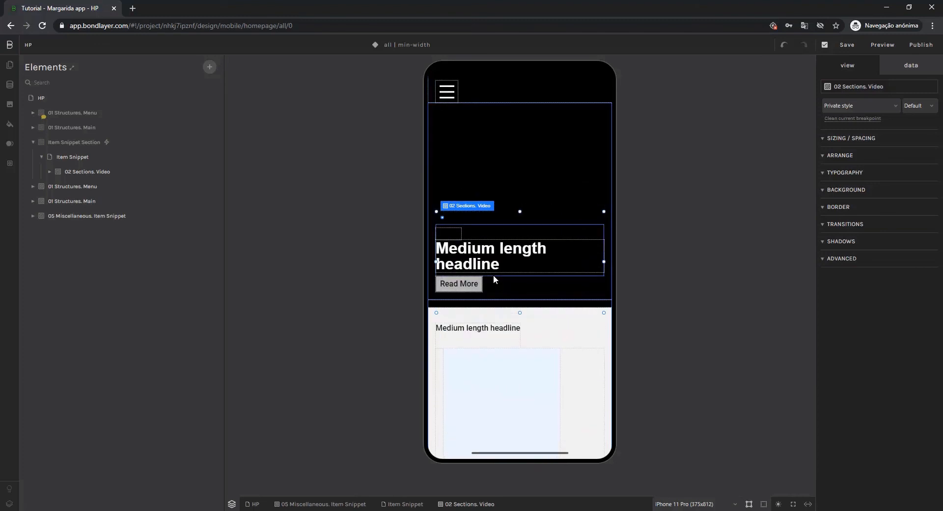